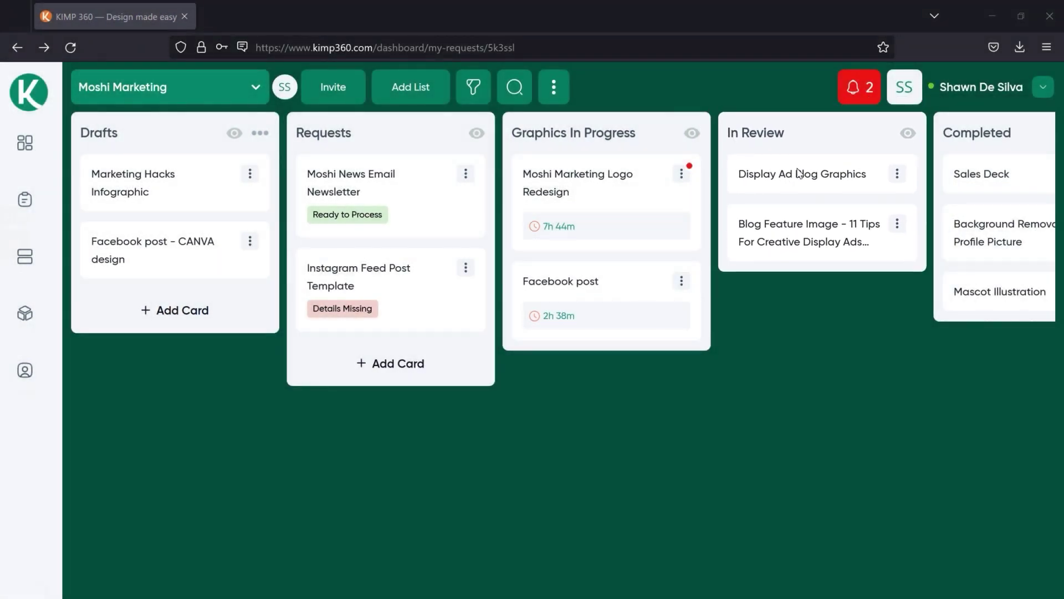
Step: Open the Display Ad Blog Graphics card and scroll to its three Not Reviewed designs
left_click(798, 174)
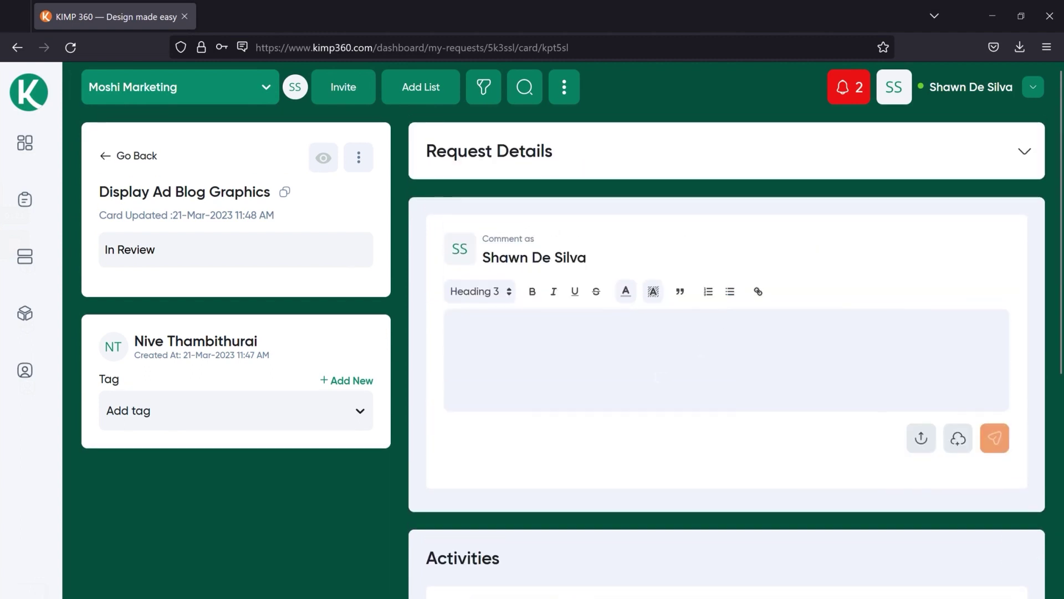
left_click(601, 379)
scroll(566, 339, "down", 7)
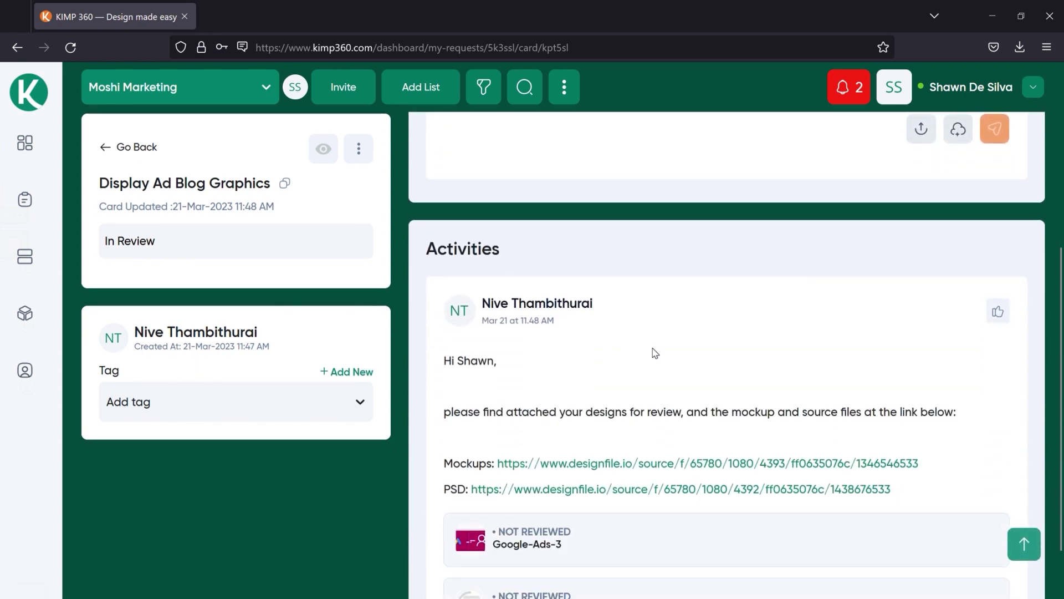
scroll(655, 353, "down", 1)
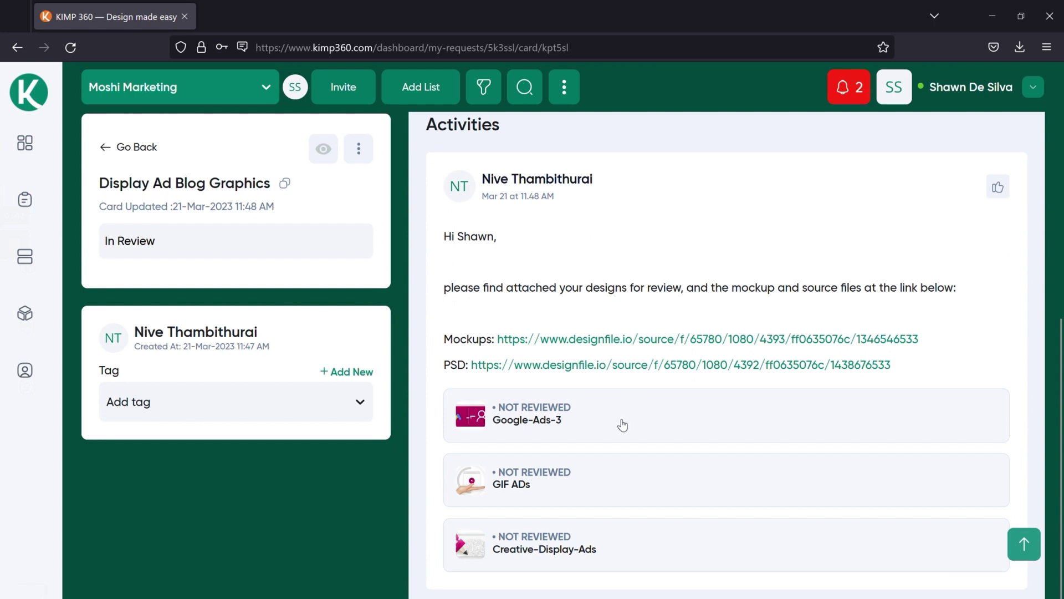
Step: Mark Google-Ads-3 Need Revision and pin the note 'Make these lines thinner' on the white lines
left_click(589, 417)
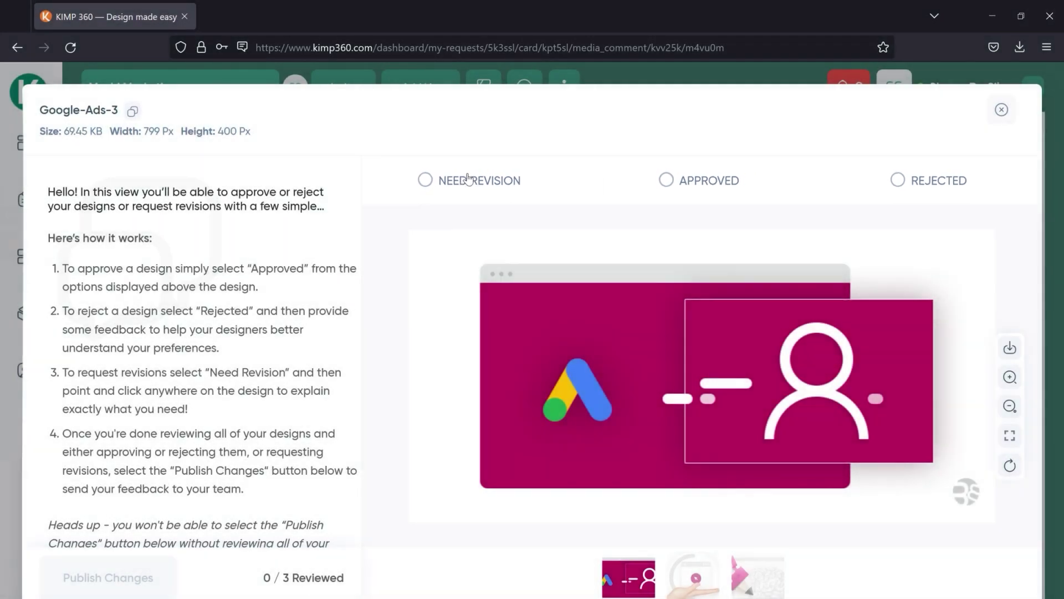
left_click(467, 181)
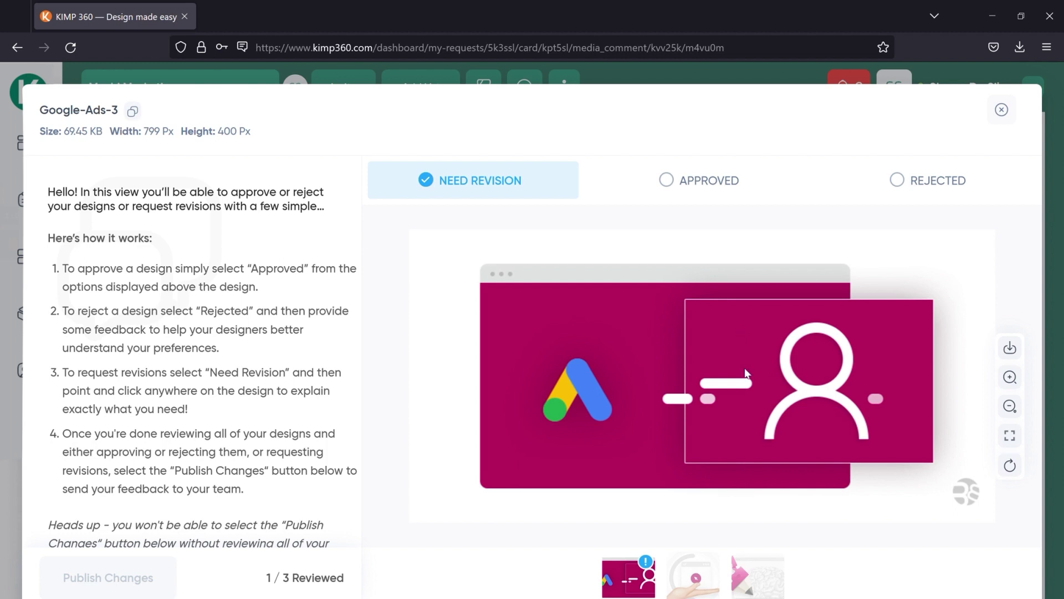
left_click(741, 389)
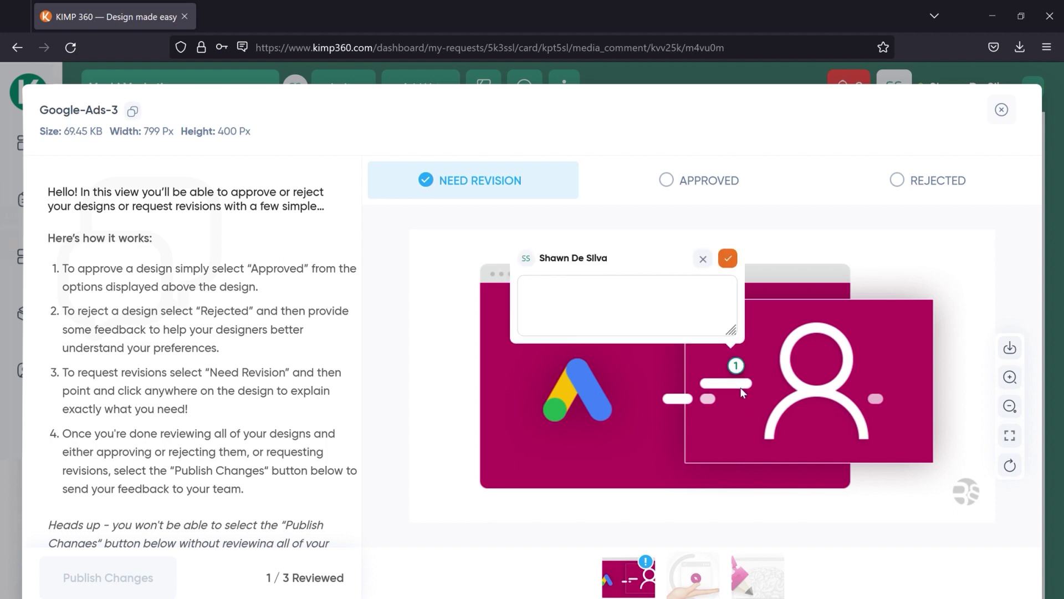
type("Make these lines thinner")
left_click(728, 259)
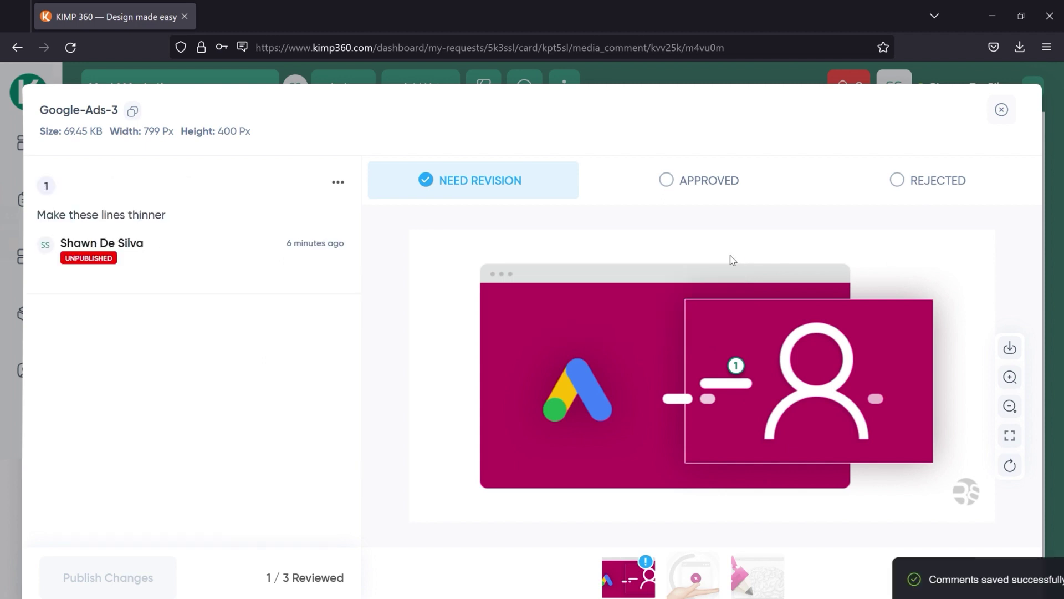
Step: Pin a second note near the top-left: 'Change the color to a lighter shade of purple'
left_click(509, 313)
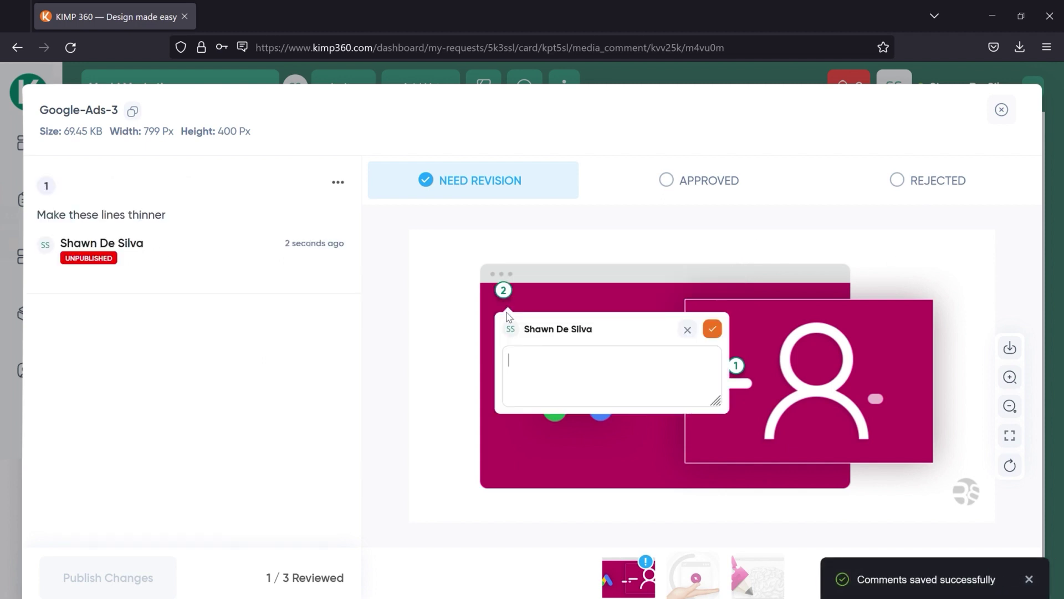
type("Change the color to a lighter shade of purple")
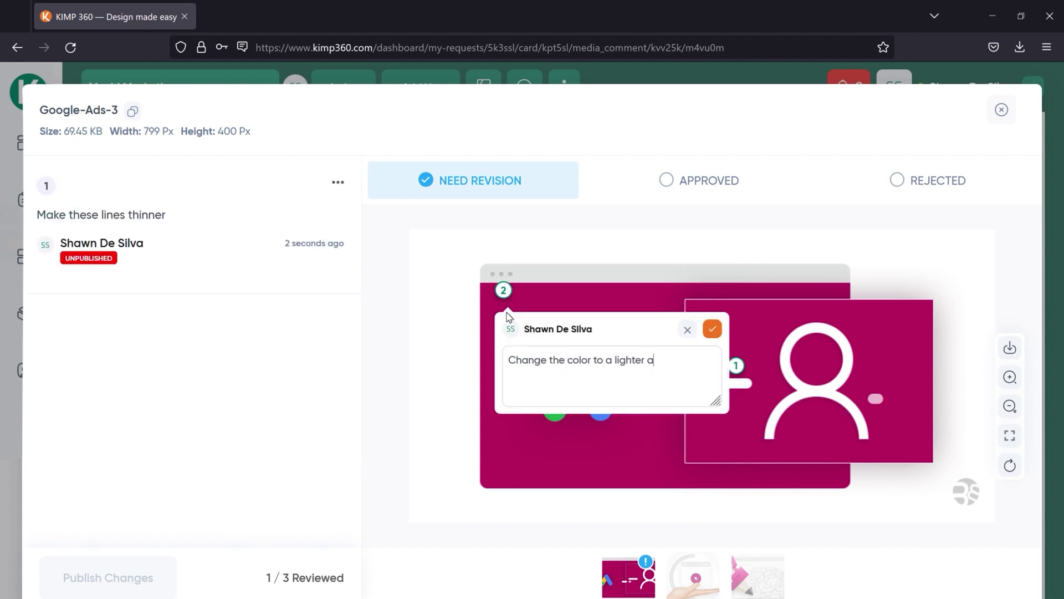
left_click(712, 329)
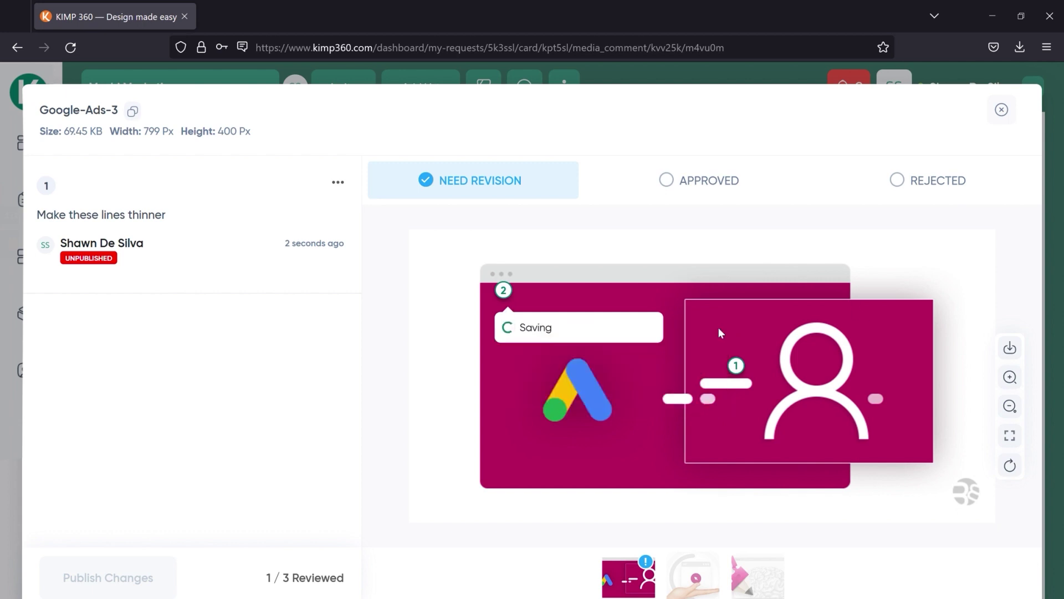
left_click(696, 581)
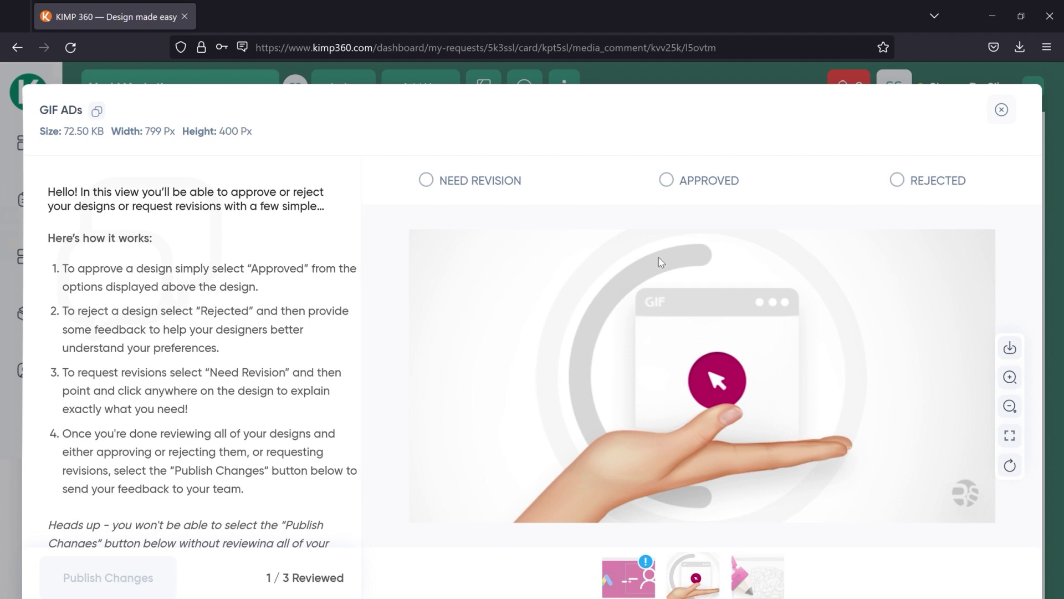
Step: Approve GIF ADs and reject Creative-Display-Ads with the reason 'Reason for rejection'
left_click(667, 181)
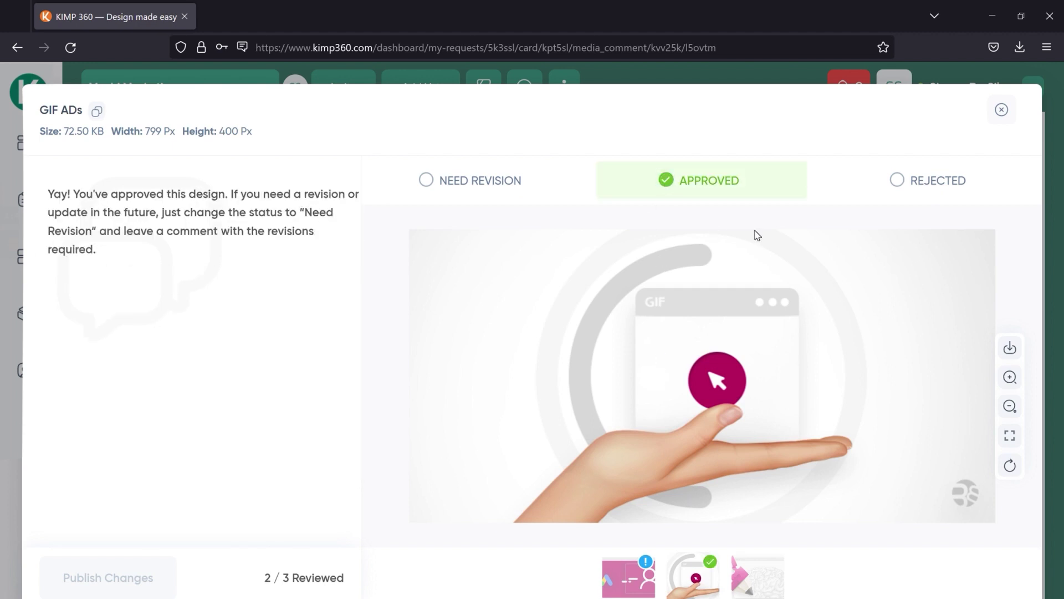
left_click(767, 591)
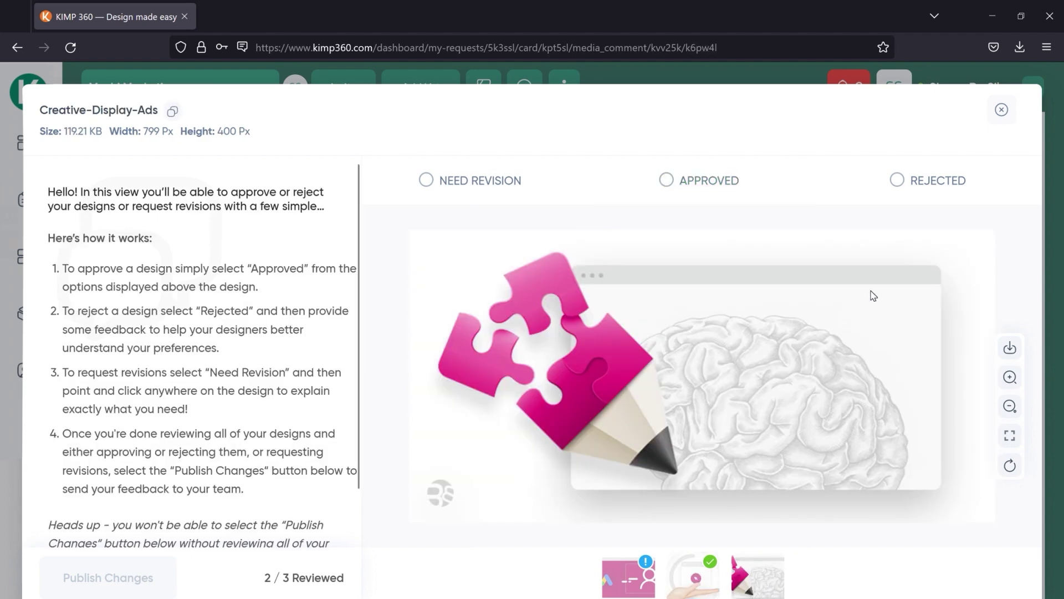
left_click(895, 180)
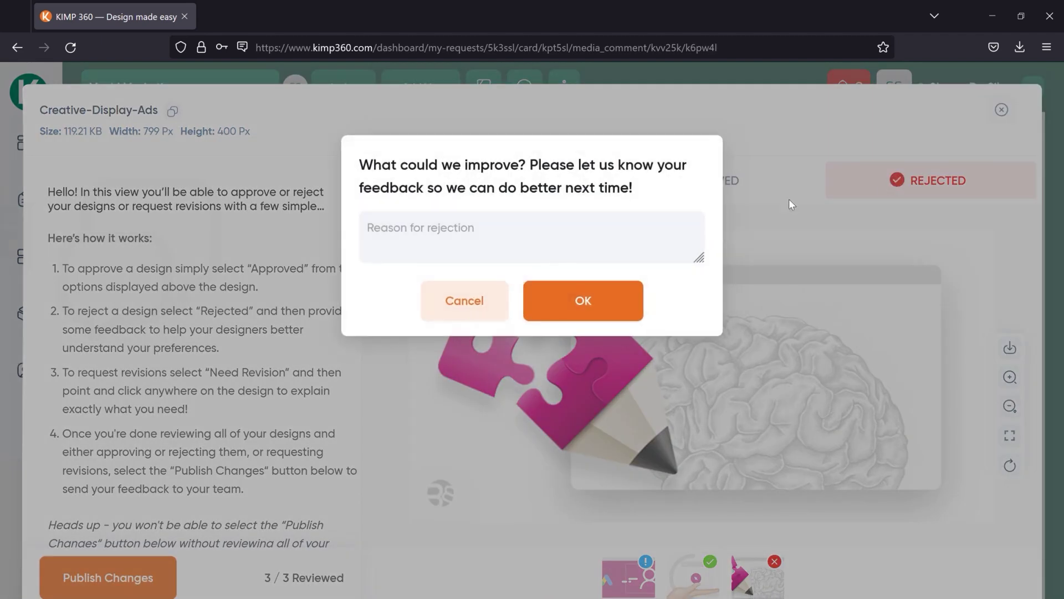
left_click(510, 224)
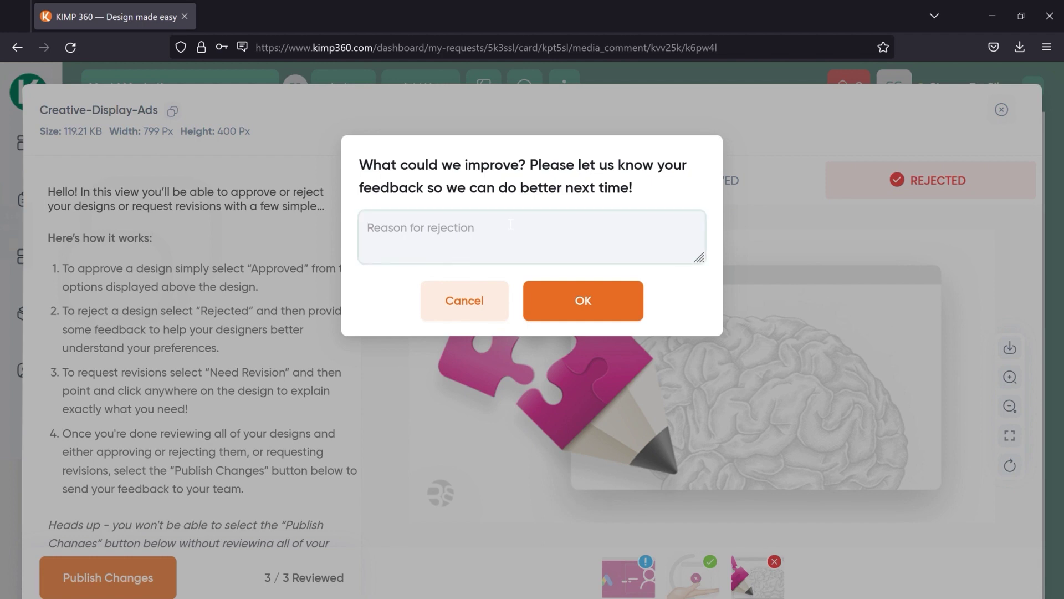
type("Reason for rejection")
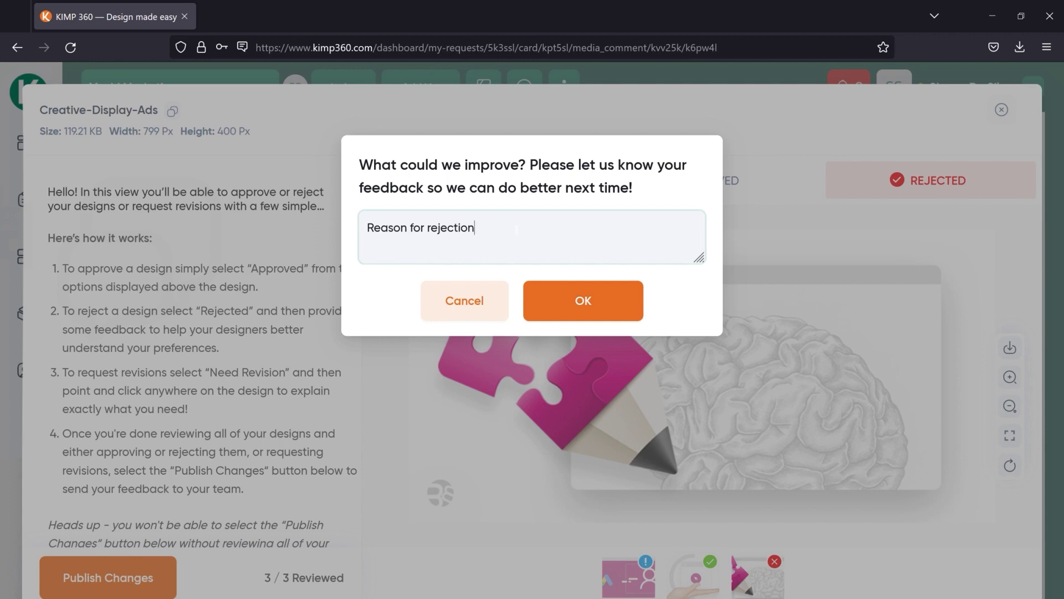
left_click(577, 302)
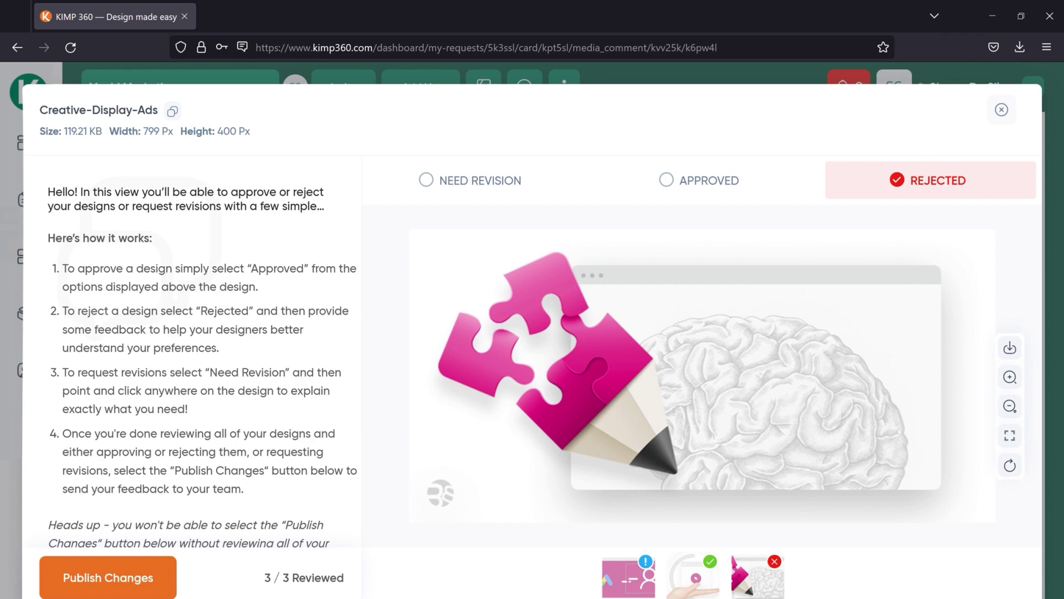
Step: Publish and confirm the review changes, check the activity feed, then return to the board
left_click(110, 585)
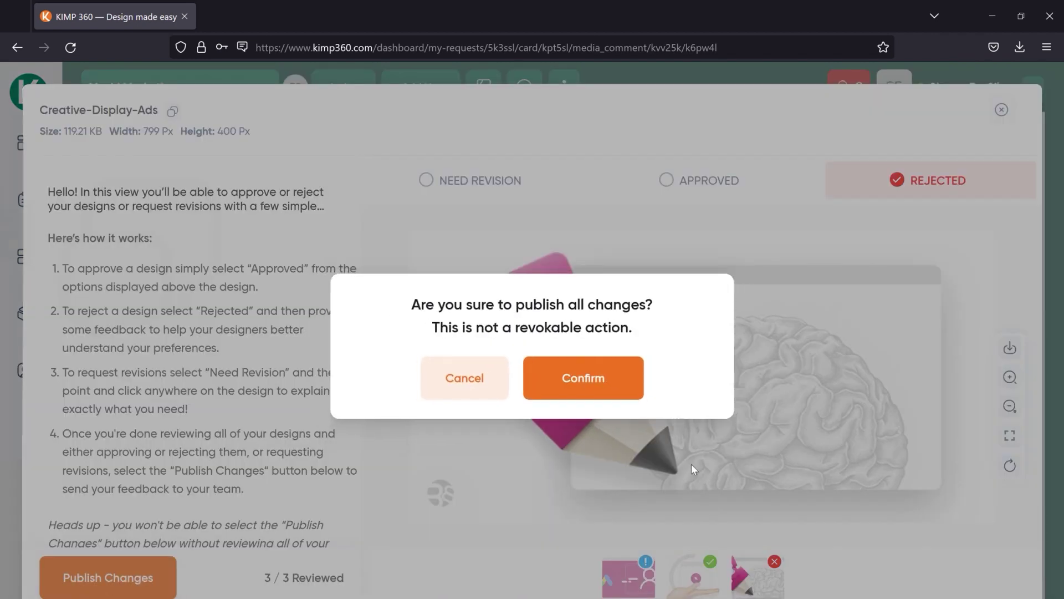
left_click(614, 384)
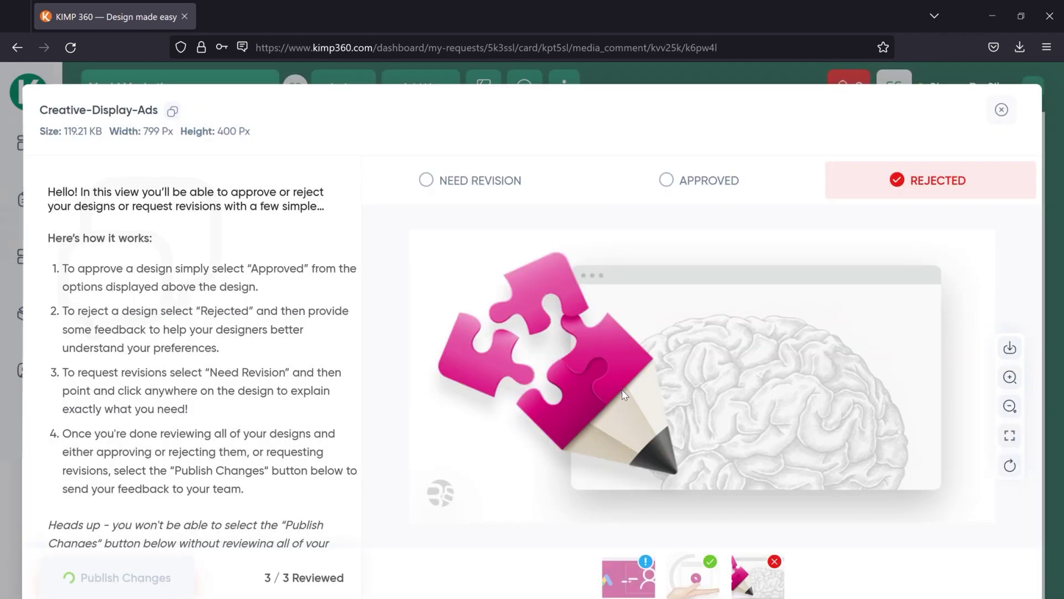
scroll(625, 392, "down", 5)
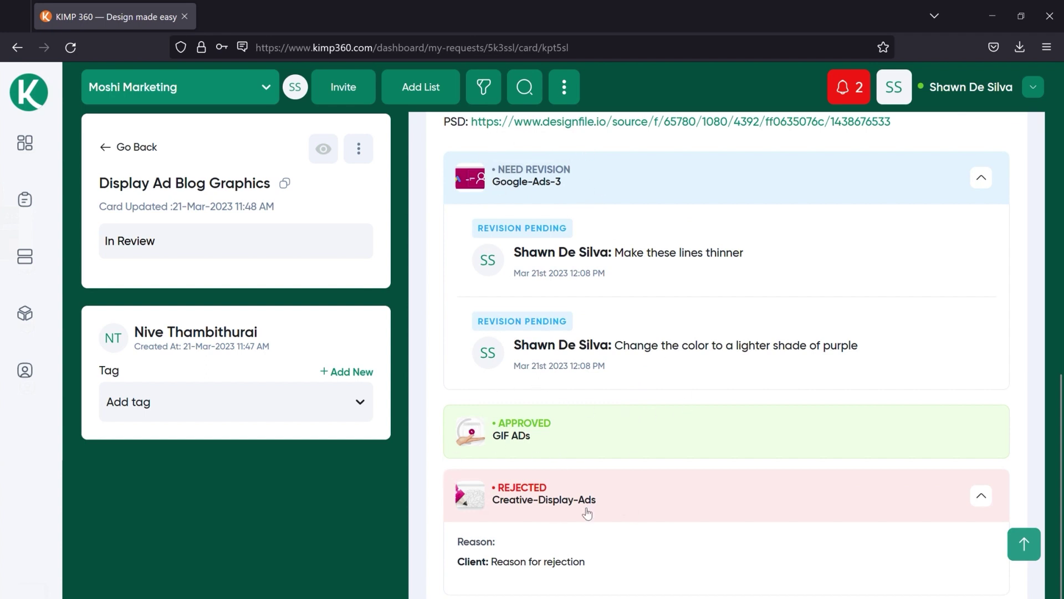
left_click(119, 147)
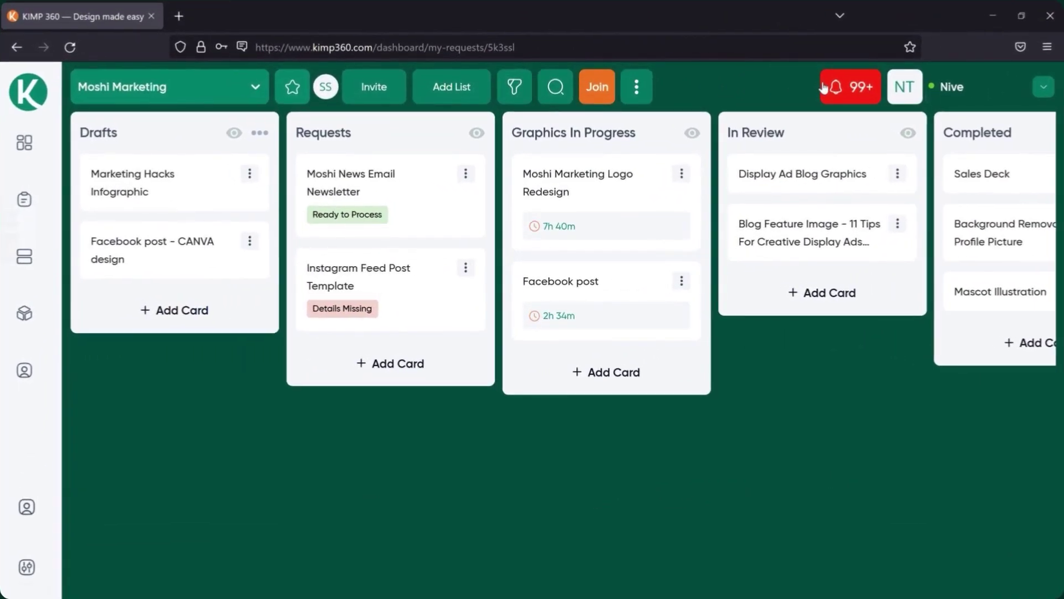
Step: Add the Revision label to Display Ad Blog Graphics and drag it from In Review to Graphics In Progress
left_click(783, 180)
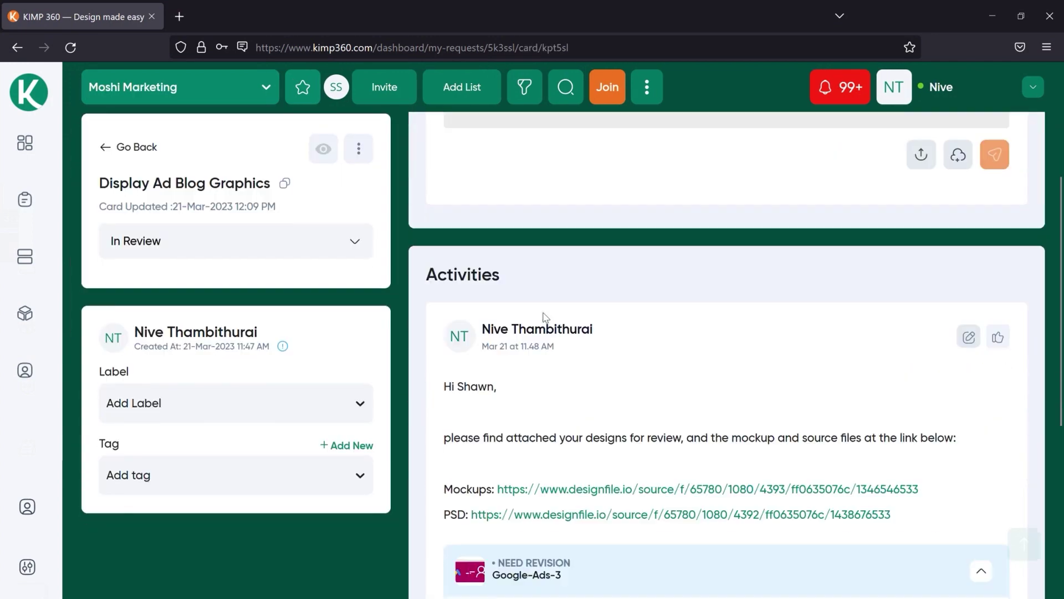
scroll(543, 317, "down", 7)
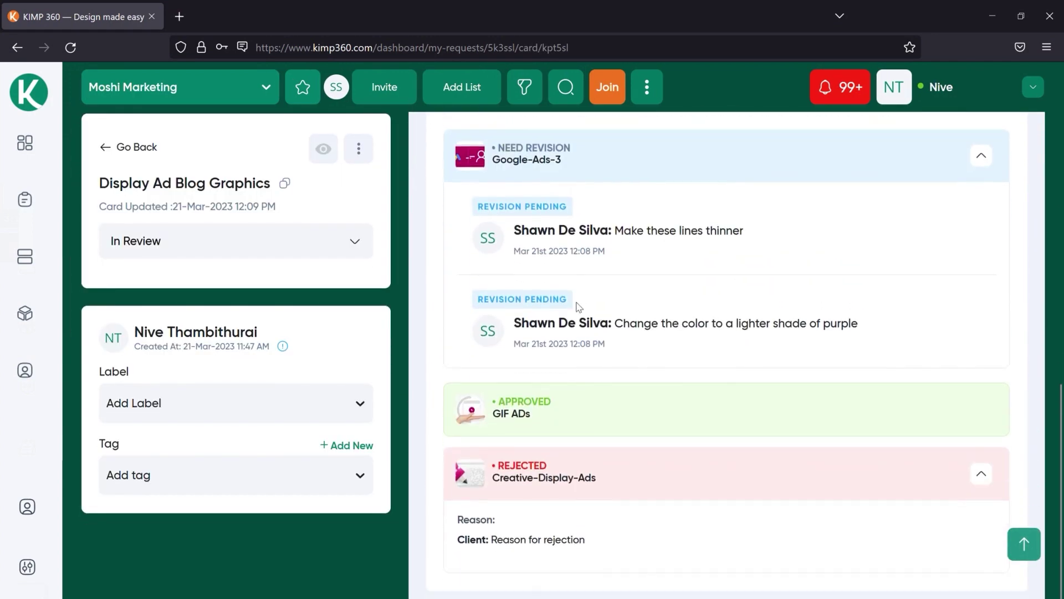
scroll(578, 306, "up", 4)
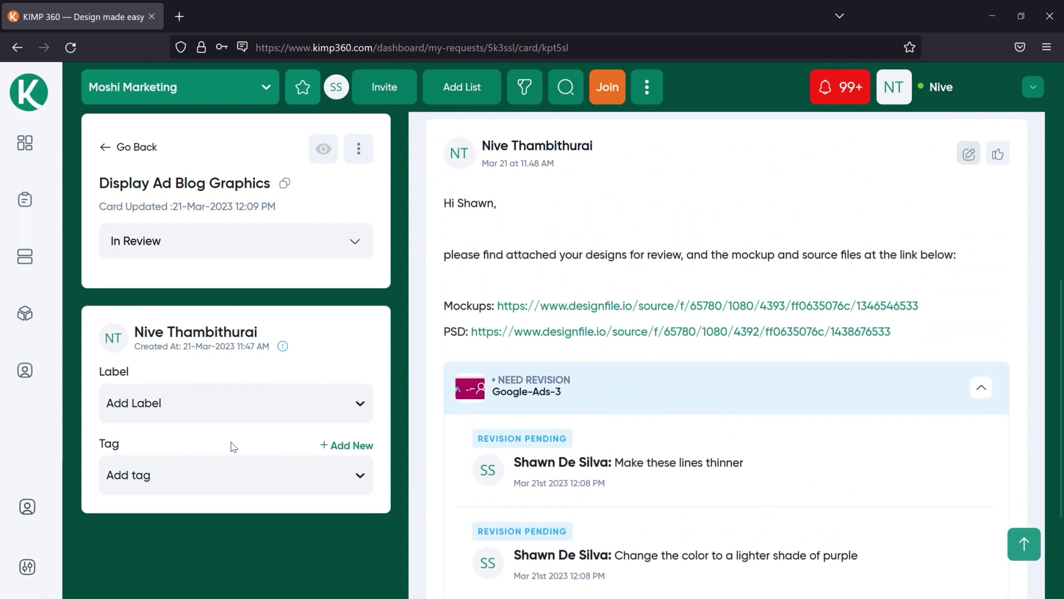
left_click(197, 413)
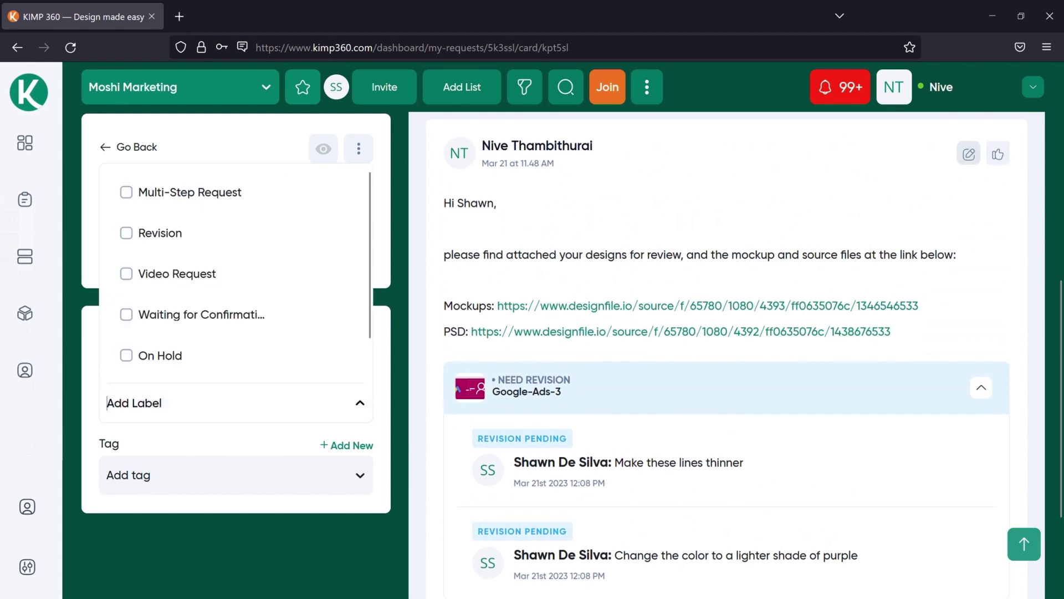
left_click(126, 232)
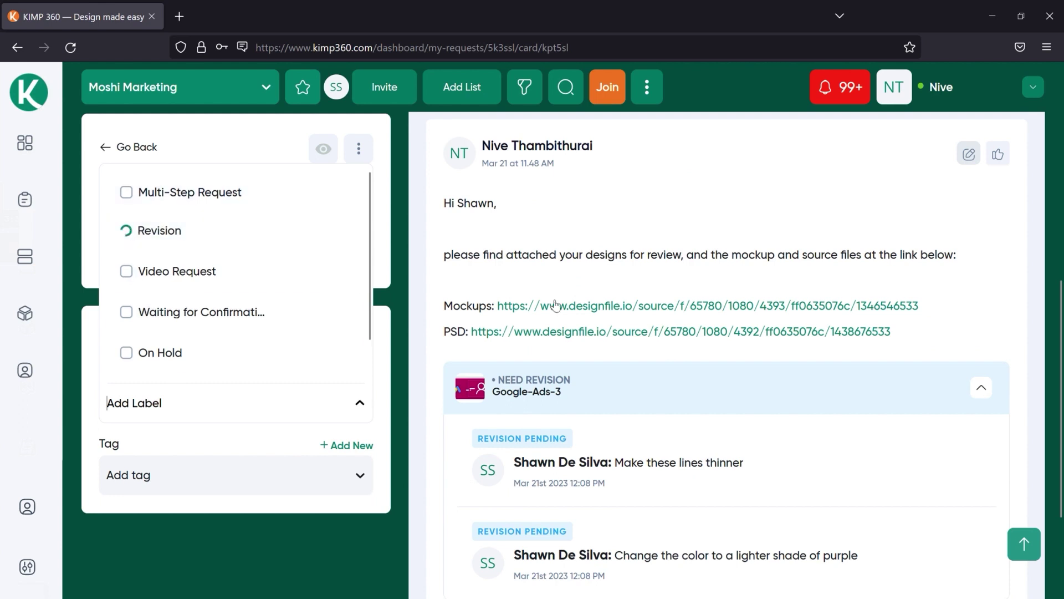
left_click(105, 147)
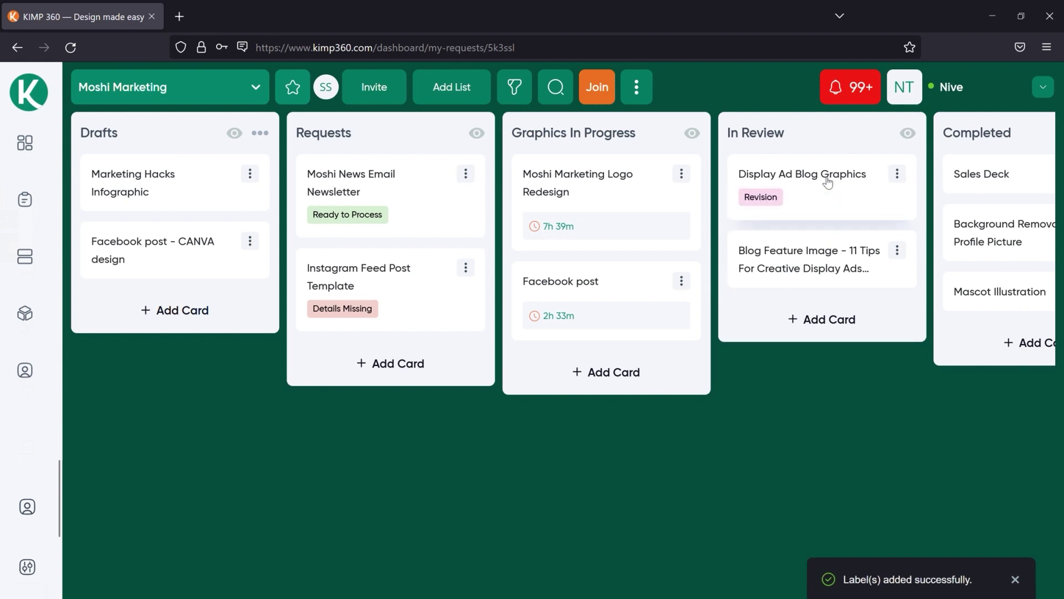
left_click_drag(826, 176, 604, 175)
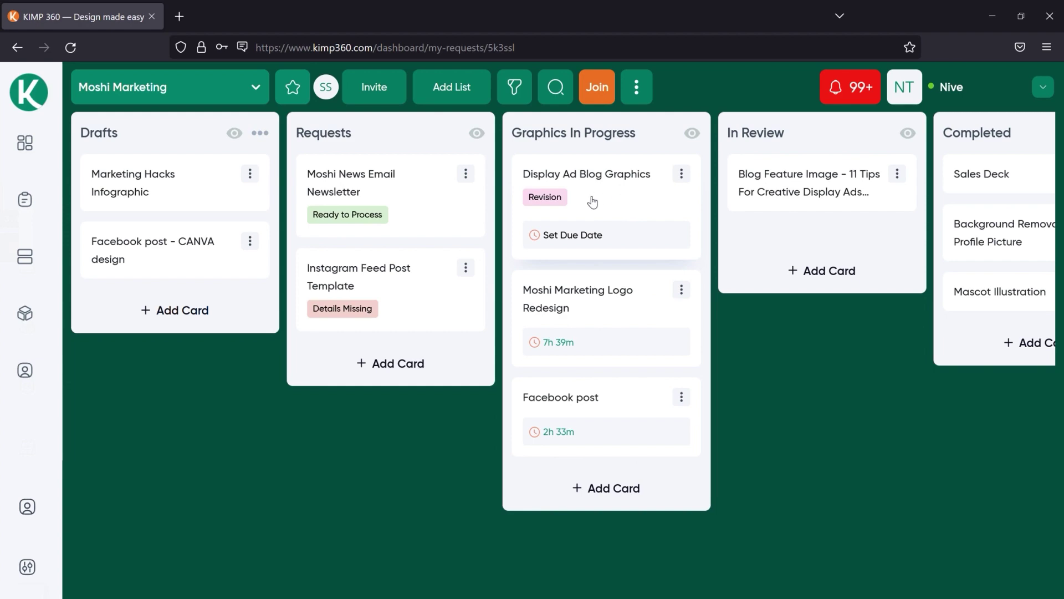
Step: Reopen the Display Ad Blog Graphics card and scroll to Google-Ads-3's two revision comments
left_click(592, 202)
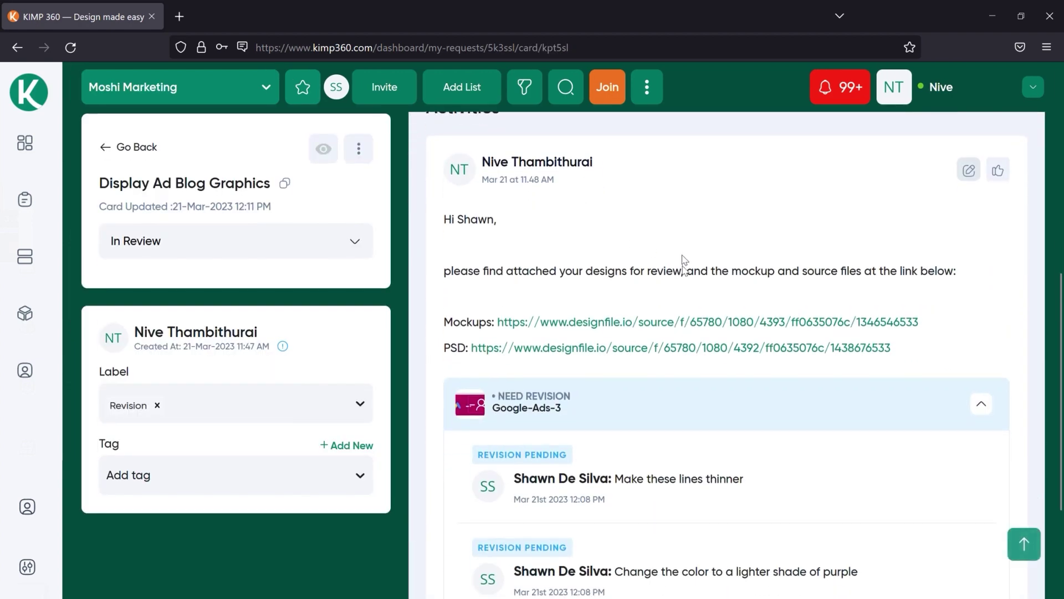
scroll(679, 258, "down", 5)
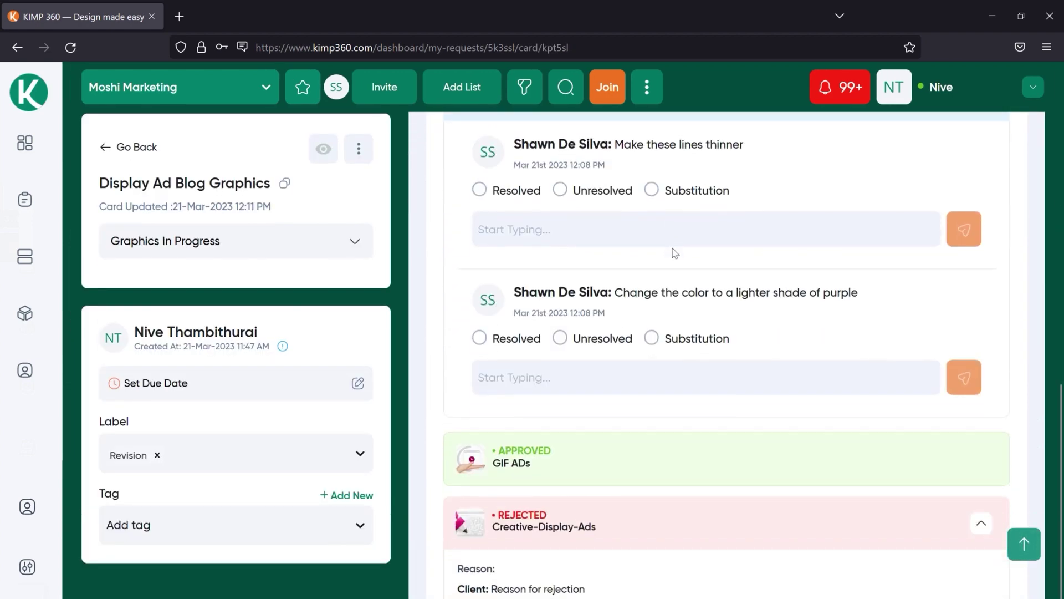
scroll(674, 253, "up", 3)
scroll(676, 254, "down", 1)
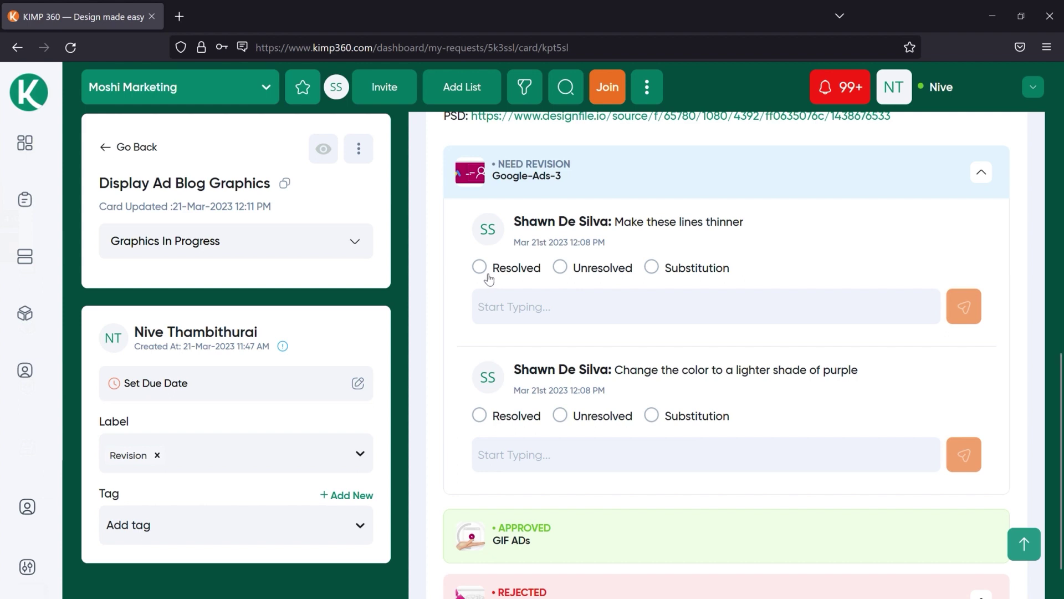
Step: Set the thinner-lines comment to Resolved and the lighter-purple comment to Substitution
left_click(480, 268)
scroll(542, 313, "down", 2)
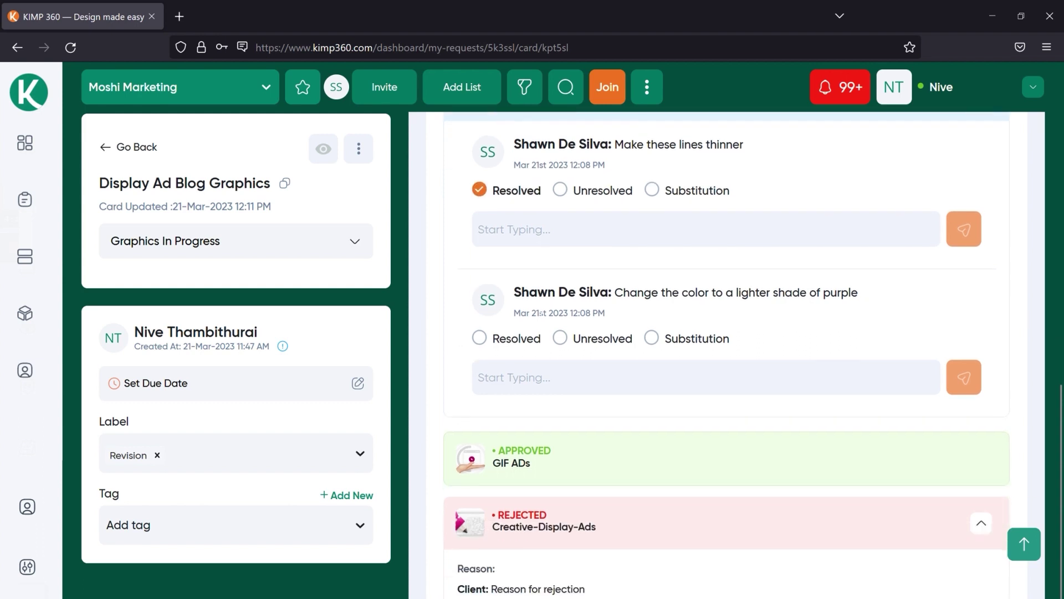
left_click(560, 341)
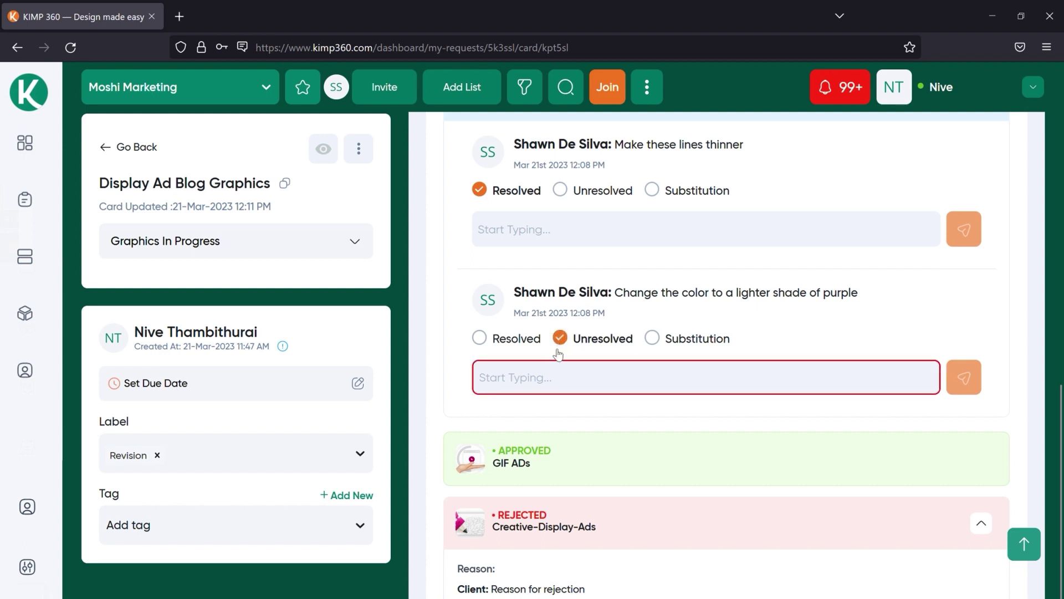
left_click(560, 377)
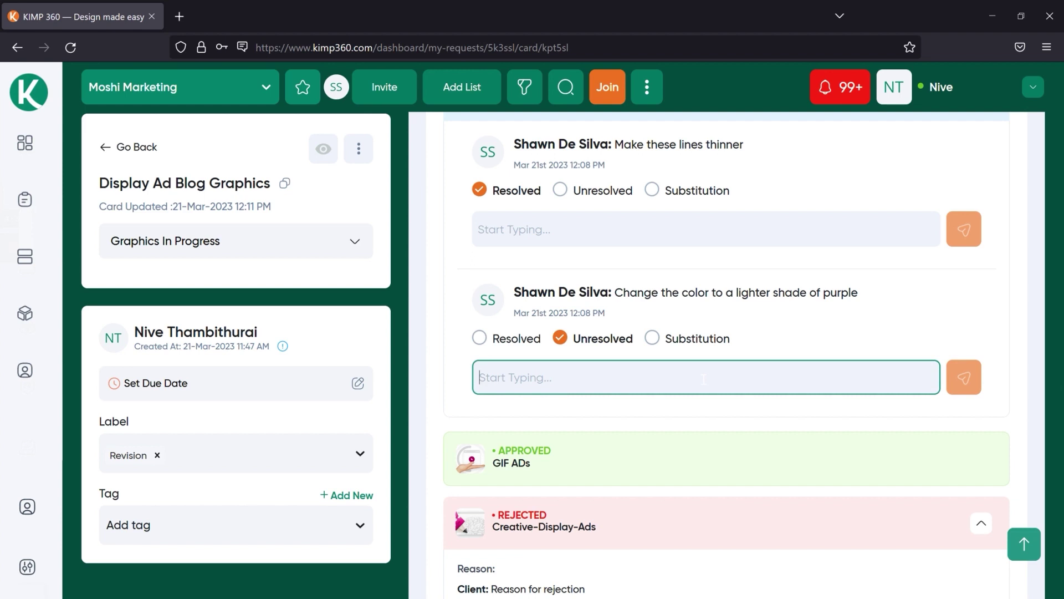
left_click(653, 341)
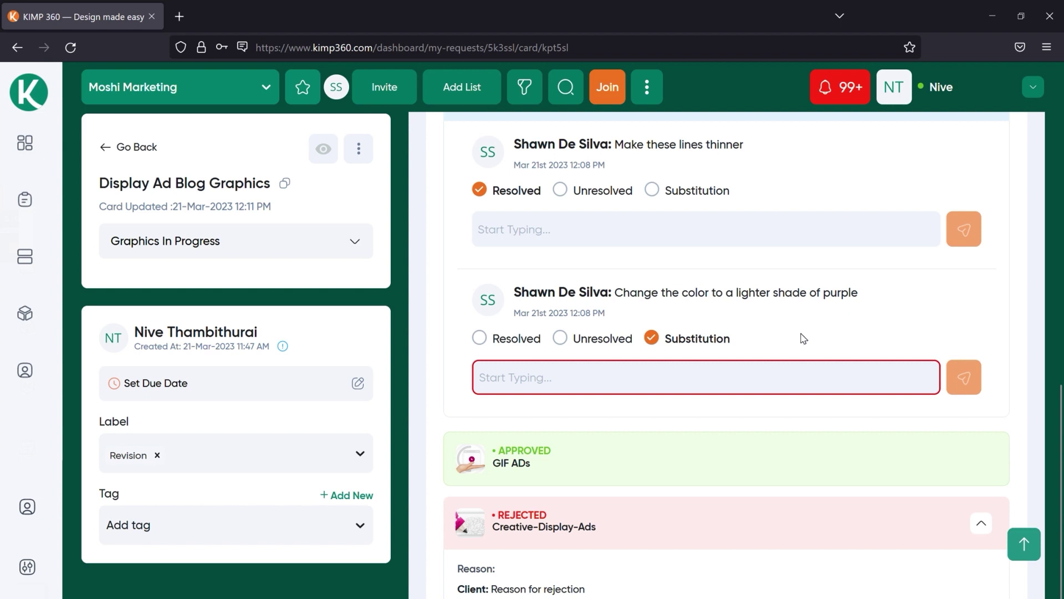
Step: Reply to the colour comment: 'We've substituted with a lighter shade of pink to match your brand...'
left_click(769, 377)
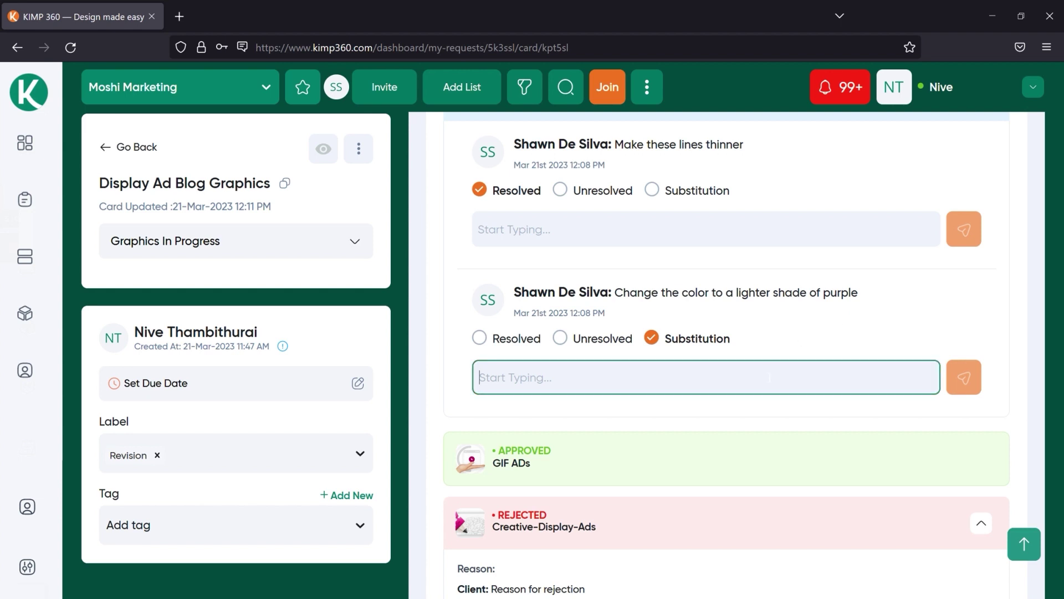
type("We've substituted with a lighter shade of pink to match your brand and the rest of the design.")
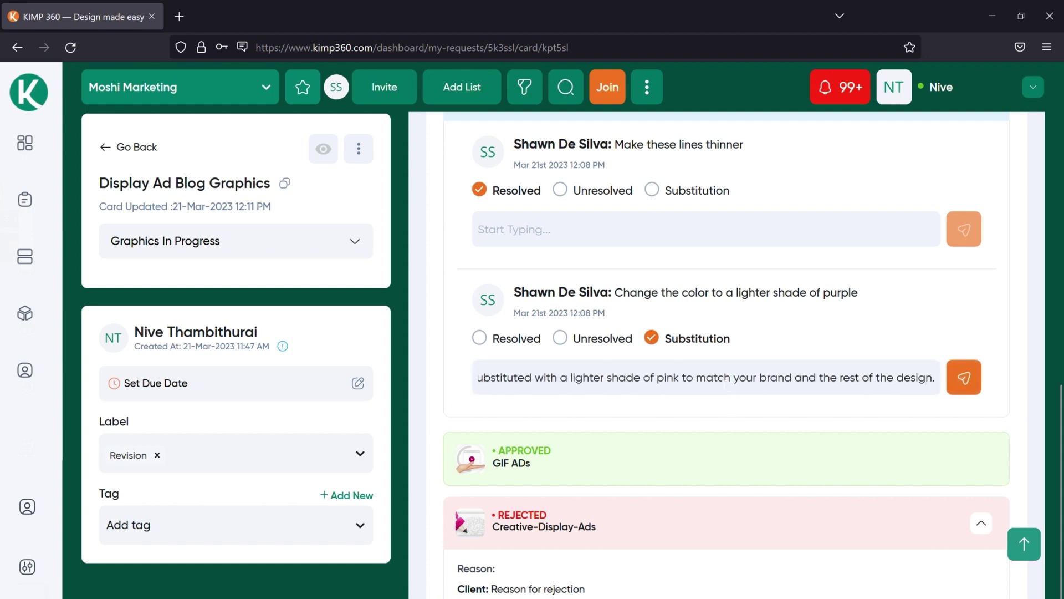
left_click(961, 379)
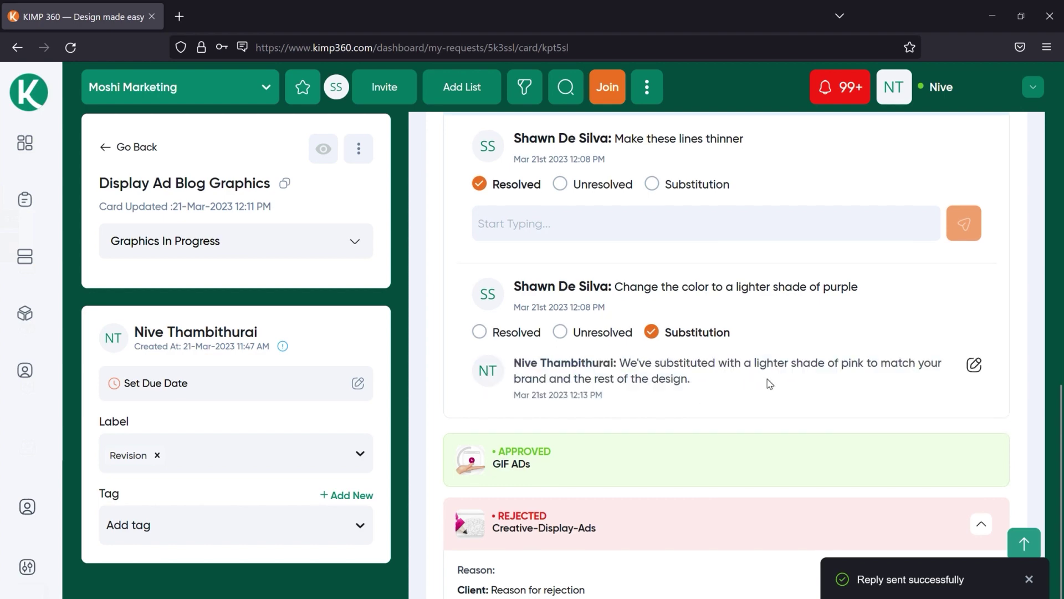
scroll(769, 384, "up", 10)
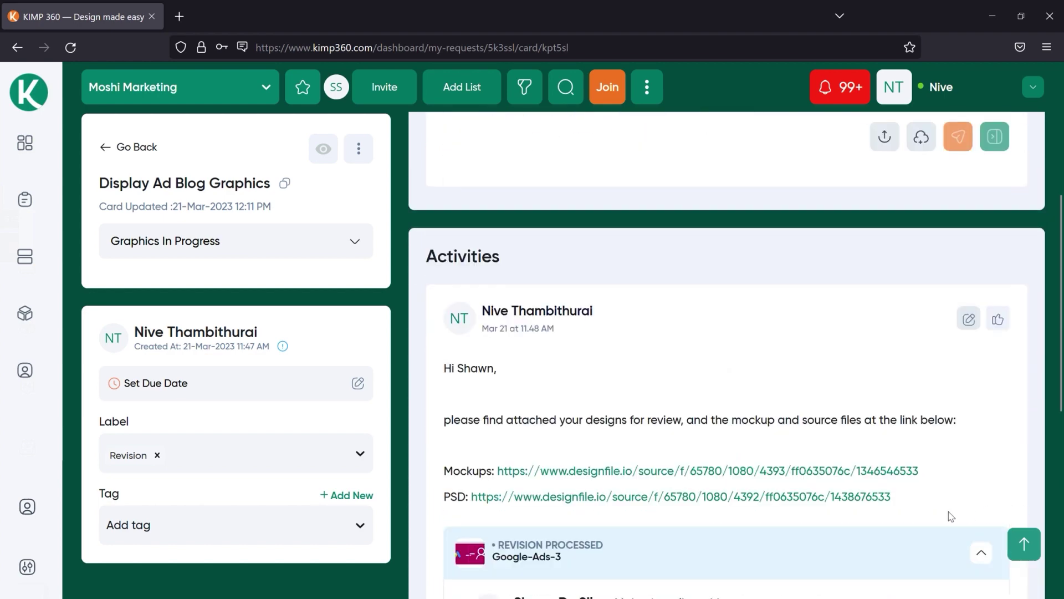
Step: Copy the earlier message with its mockup and PSD links and paste it into a new comment
left_click_drag(951, 513, 427, 369)
key("cmd+c")
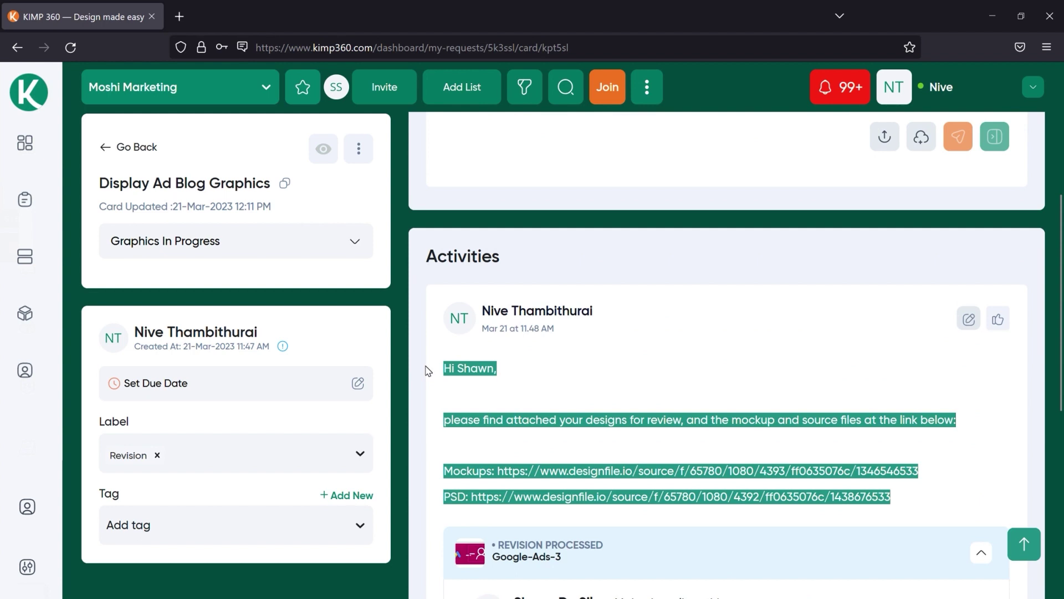
scroll(703, 357, "up", 5)
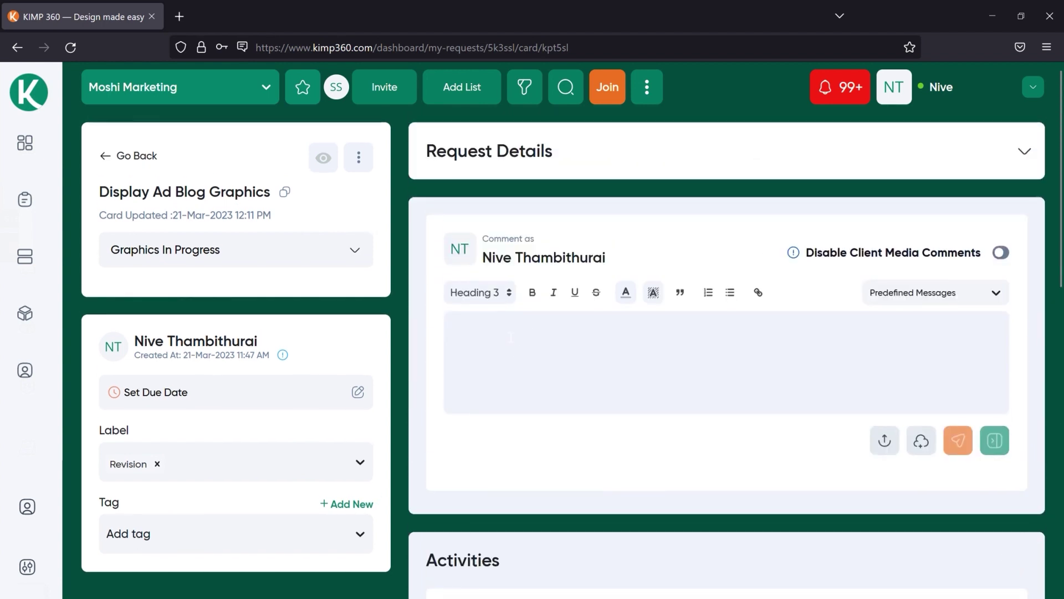
right_click(510, 337)
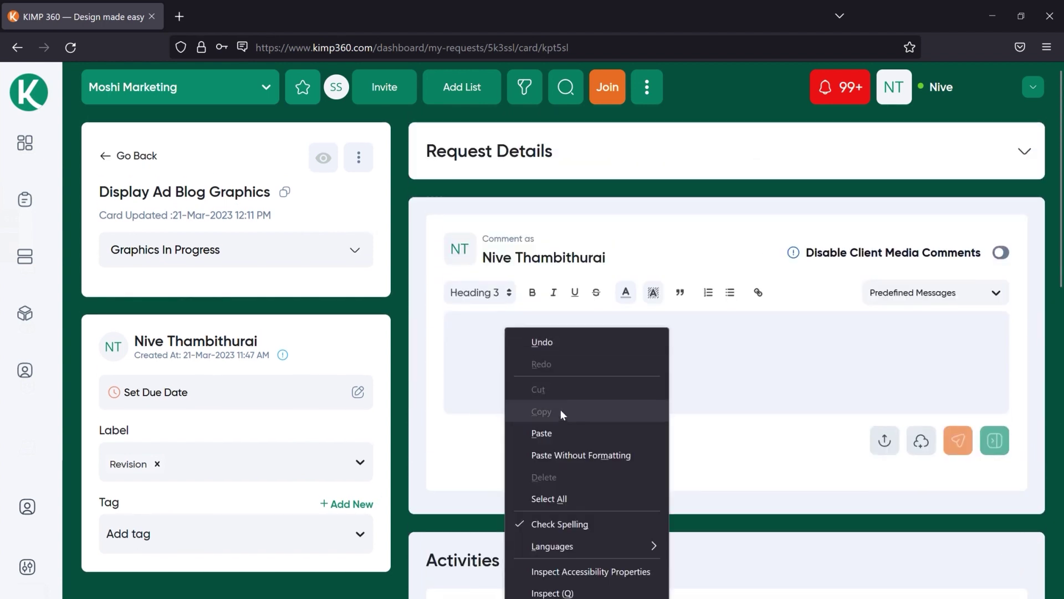
left_click(560, 427)
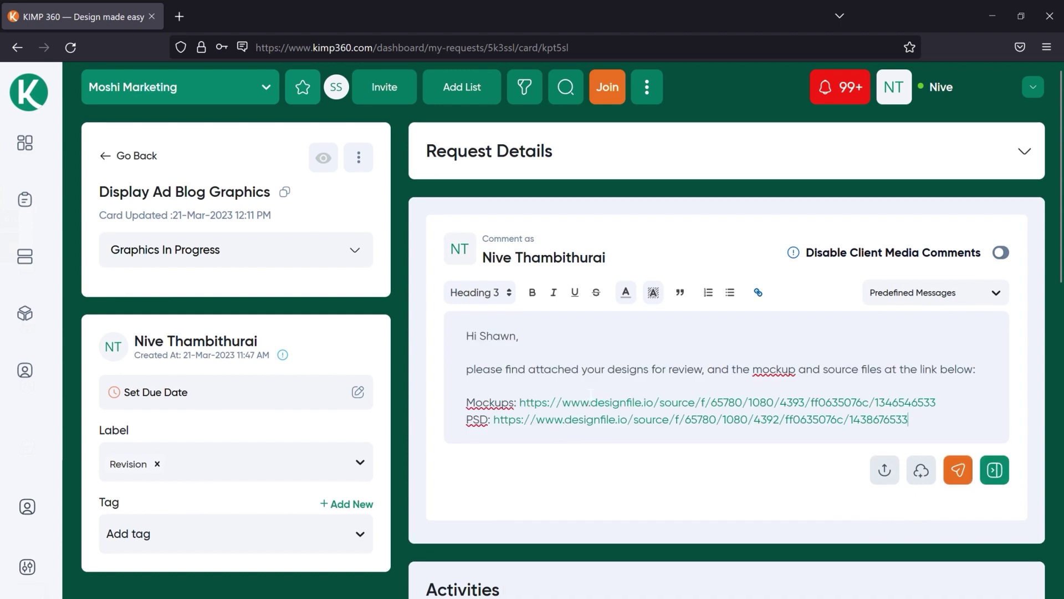
scroll(582, 399, "down", 2)
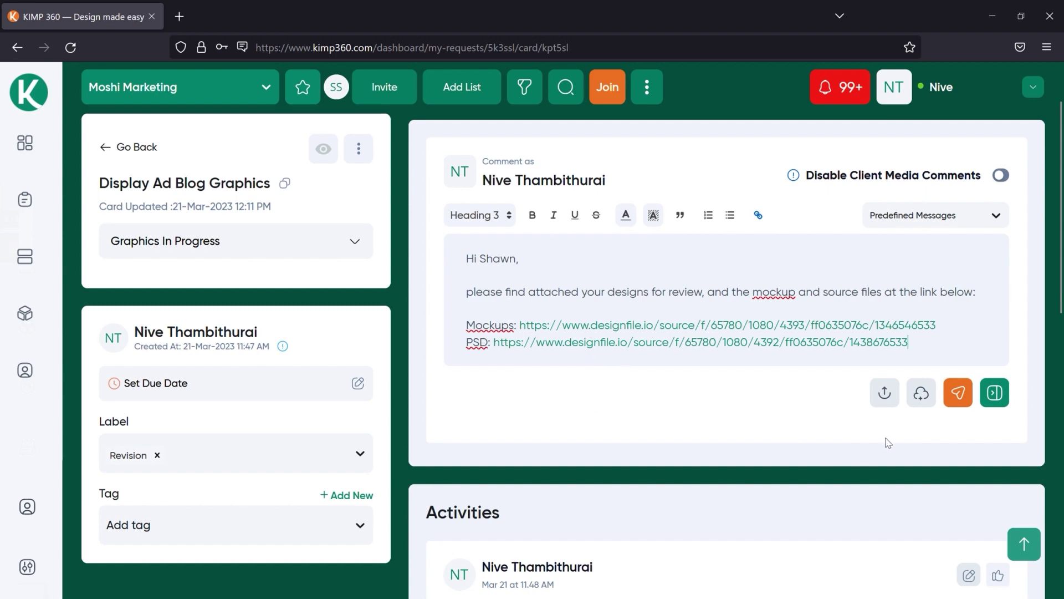
Step: Attach the three screenshots from the Pictures folder and post the comment
left_click(885, 392)
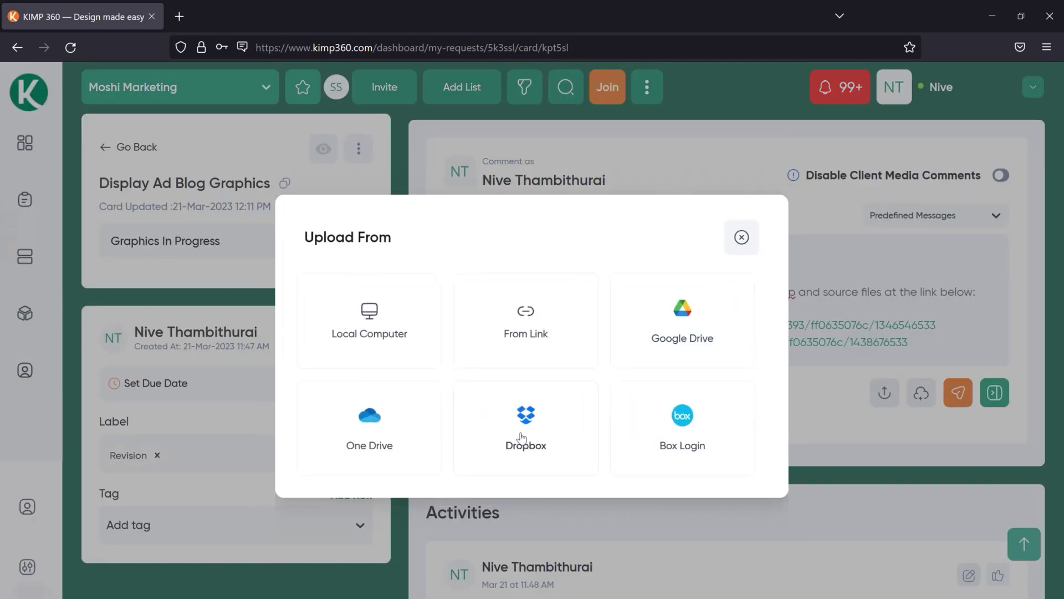
left_click(387, 342)
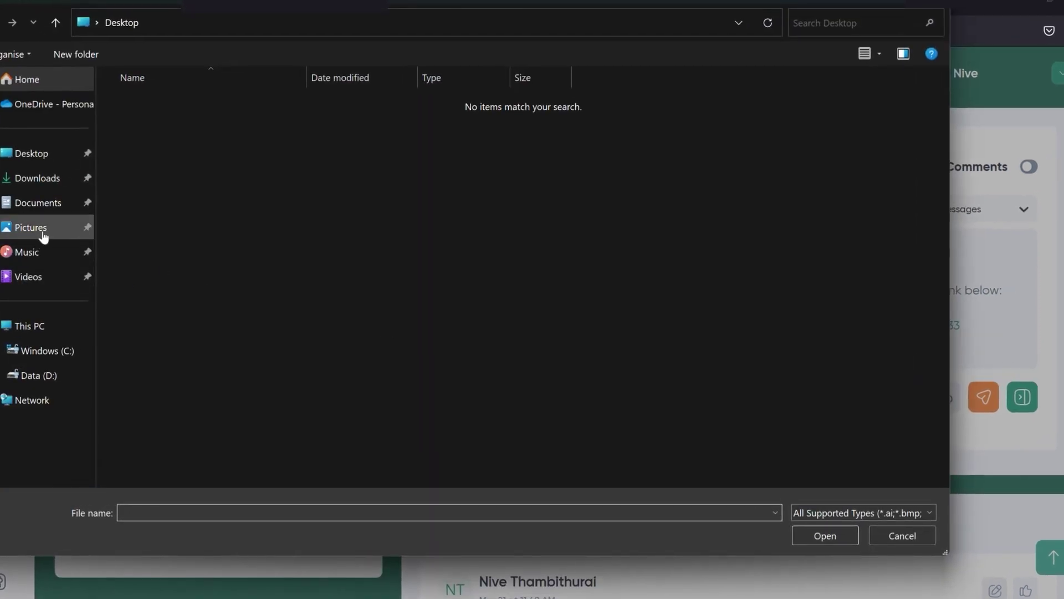
left_click(43, 237)
left_click(400, 127)
left_click(569, 128, "shift")
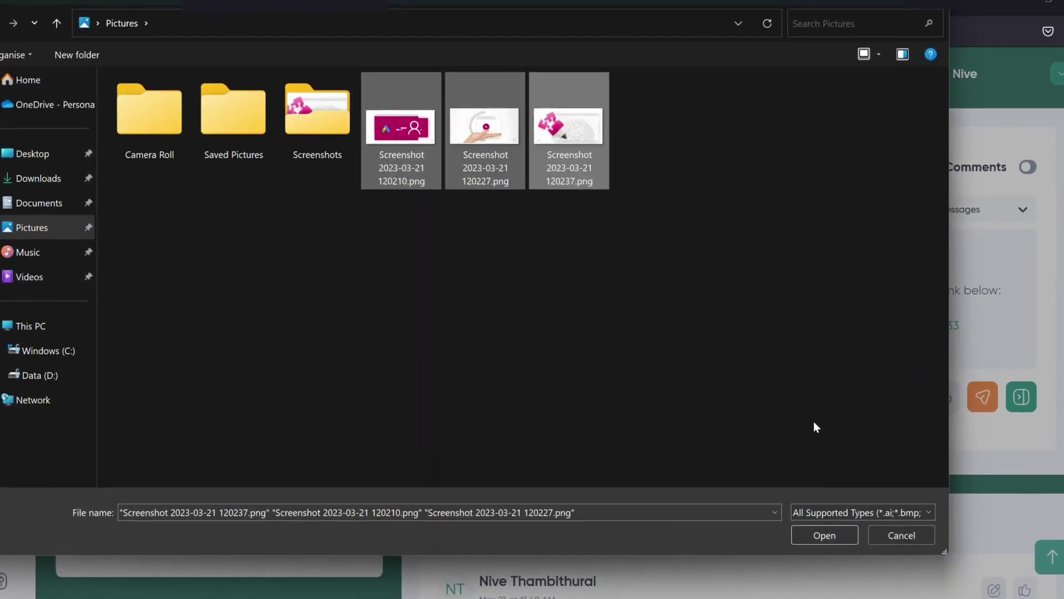
left_click(824, 535)
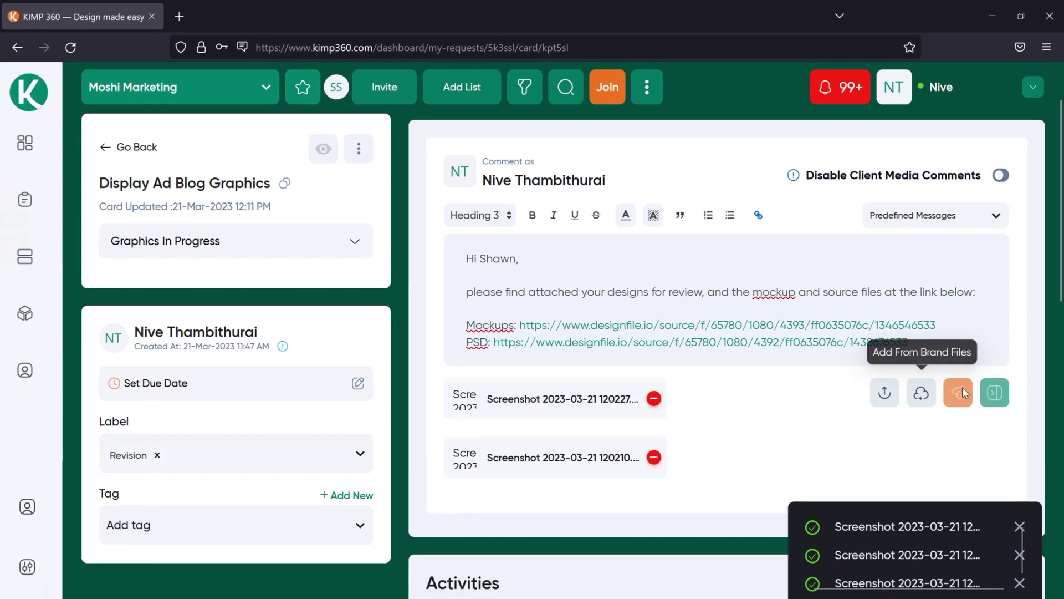
left_click(964, 392)
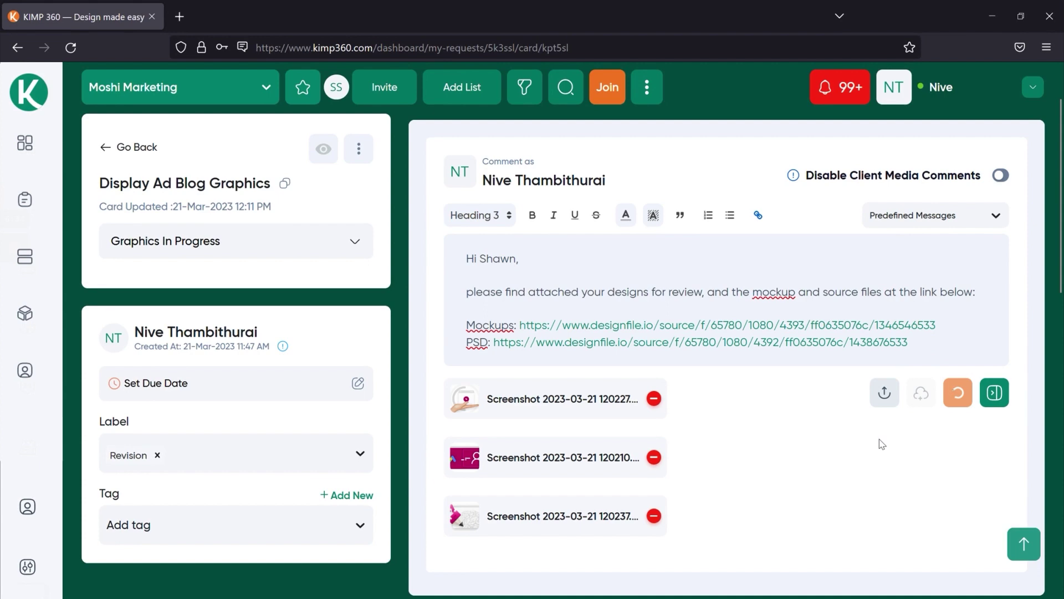
scroll(879, 441, "down", 6)
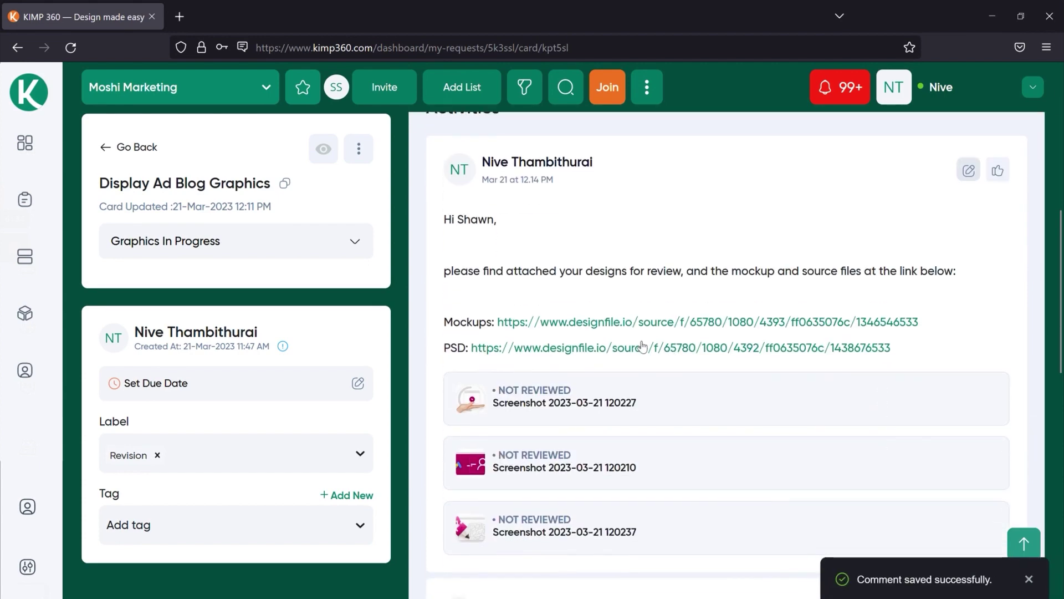
Step: Move the card from Graphics In Progress to In Review and open it as the client
left_click(105, 151)
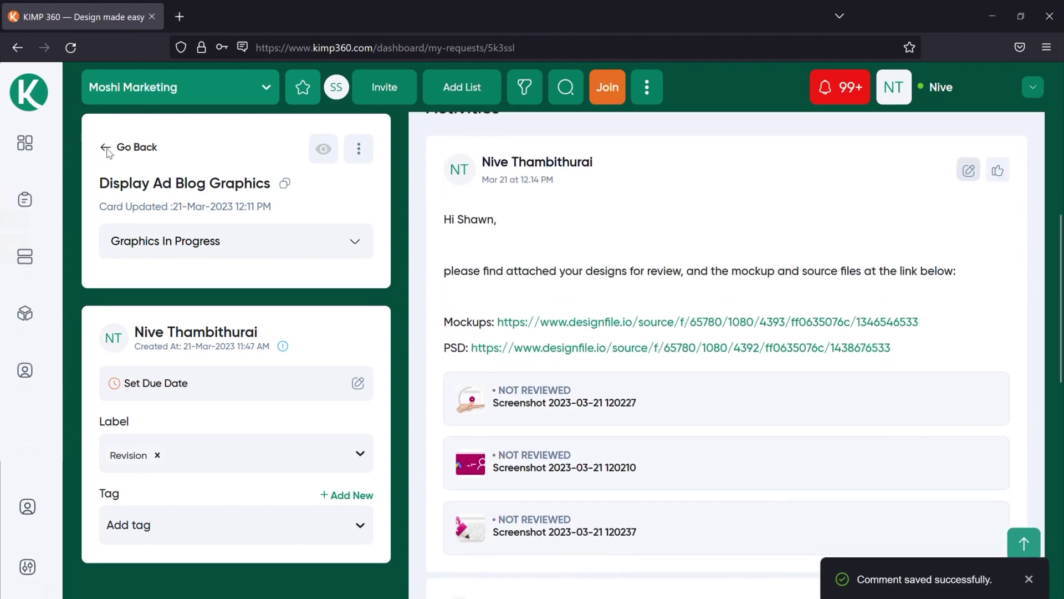
left_click_drag(572, 177, 742, 166)
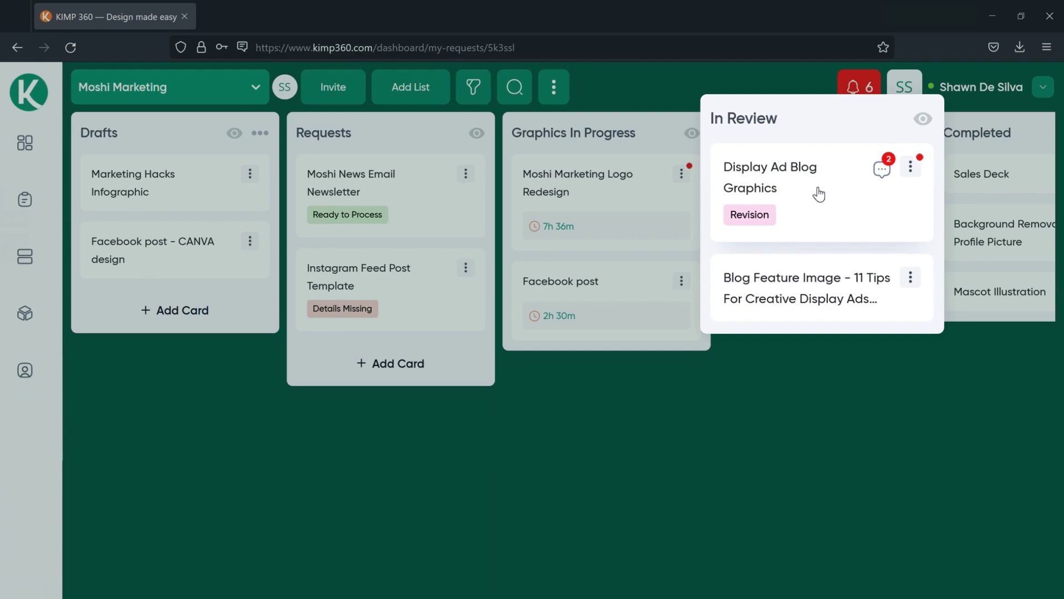
left_click(818, 193)
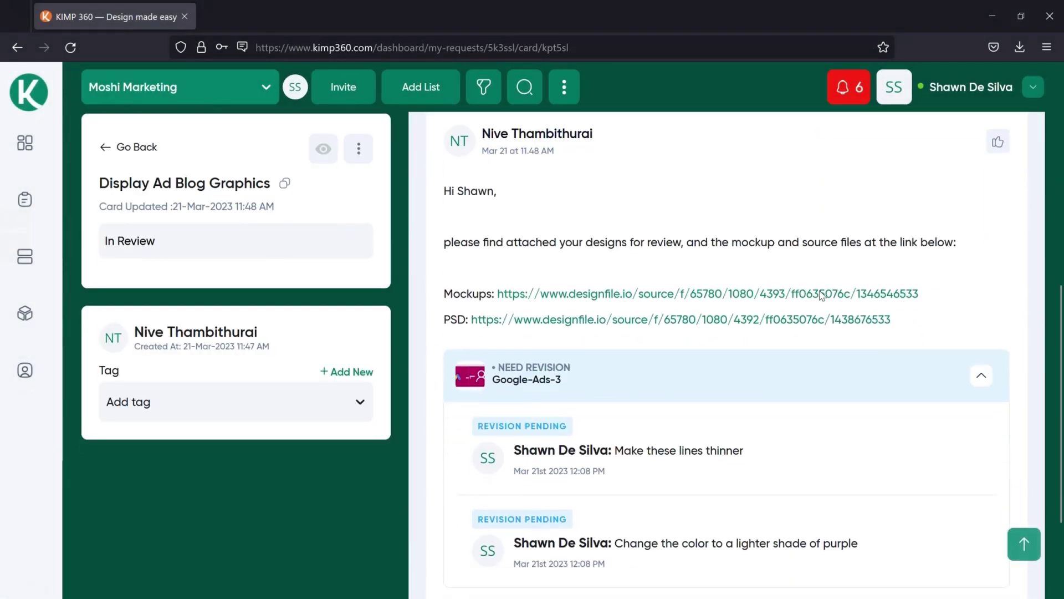
scroll(821, 296, "down", 2)
scroll(820, 296, "down", 3)
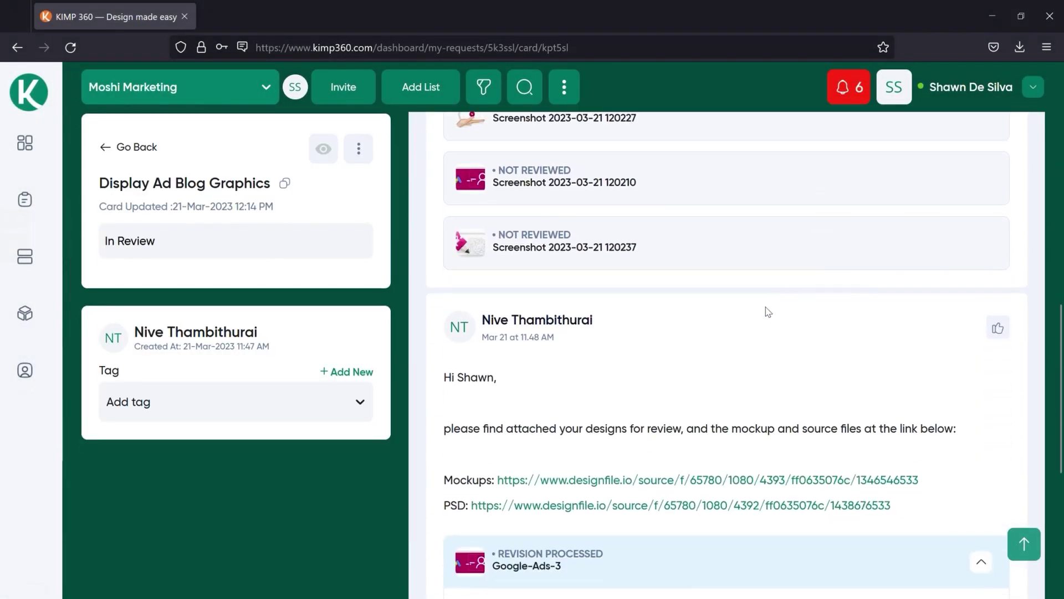
scroll(765, 311, "up", 5)
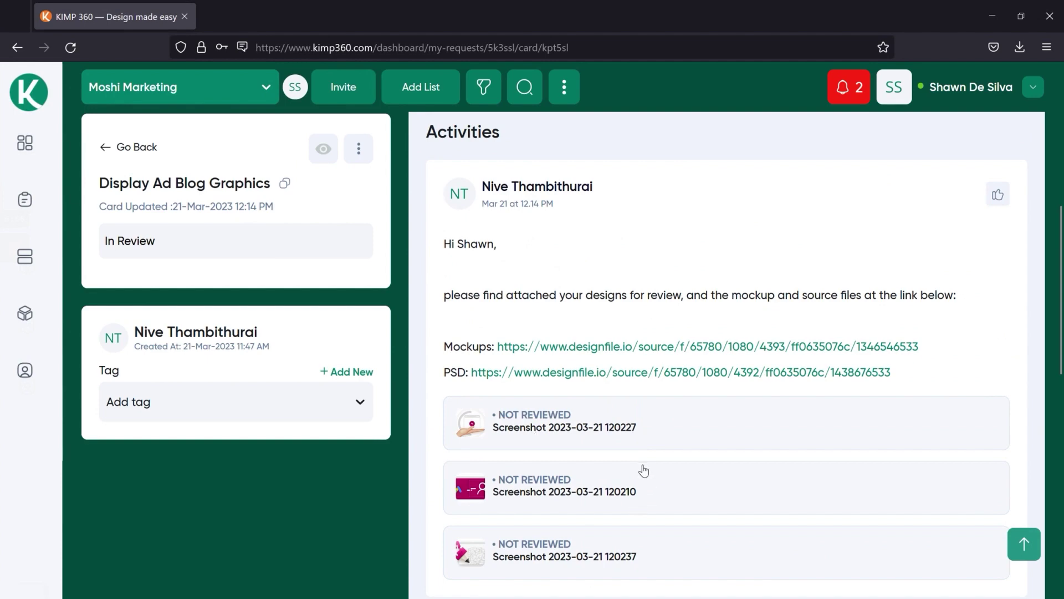
scroll(677, 432, "down", 3)
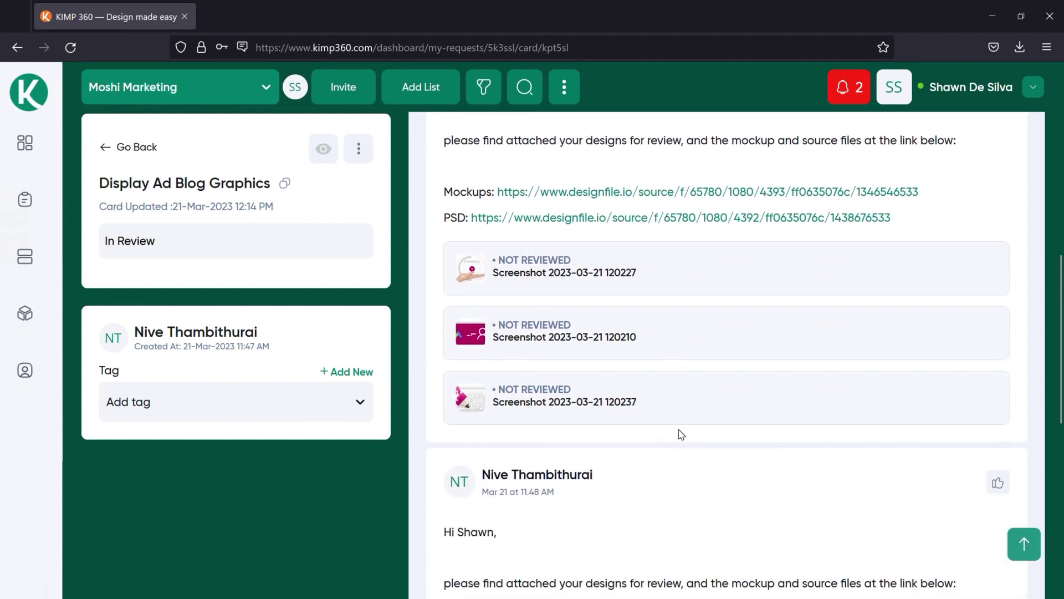
scroll(681, 434, "down", 7)
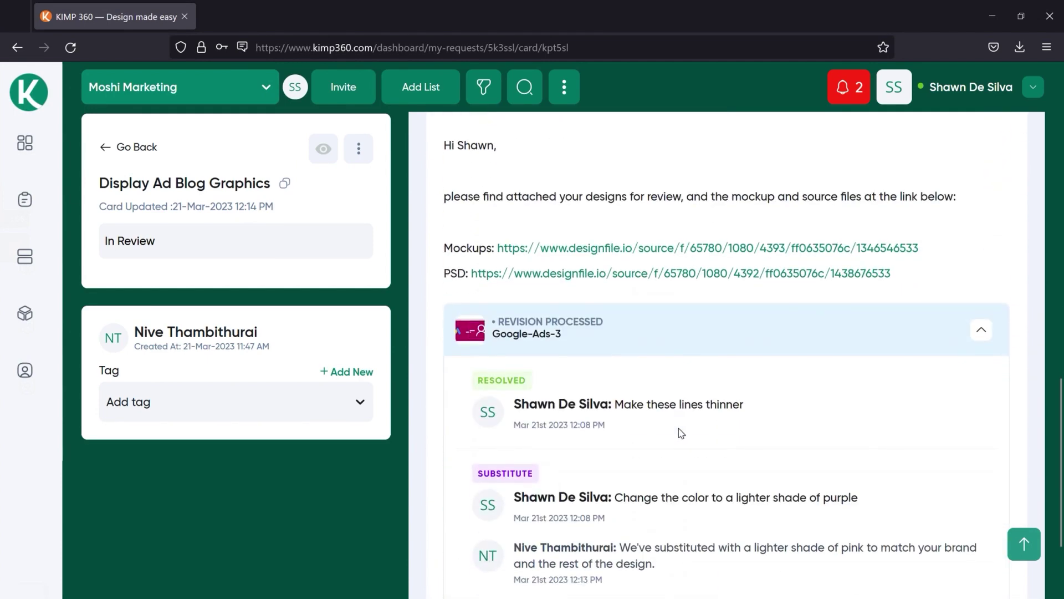
scroll(681, 434, "down", 1)
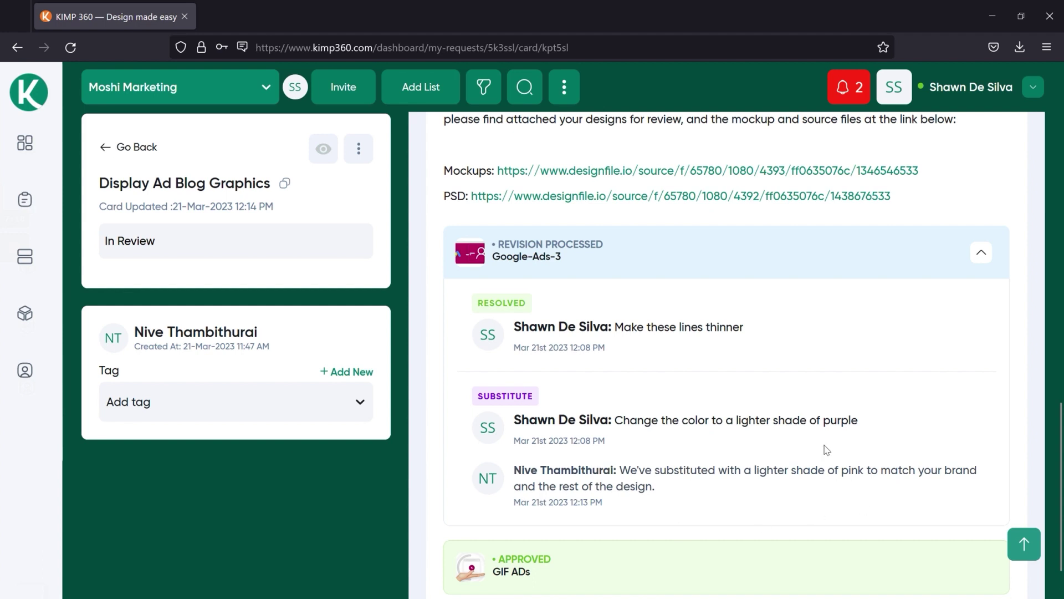
scroll(718, 472, "up", 10)
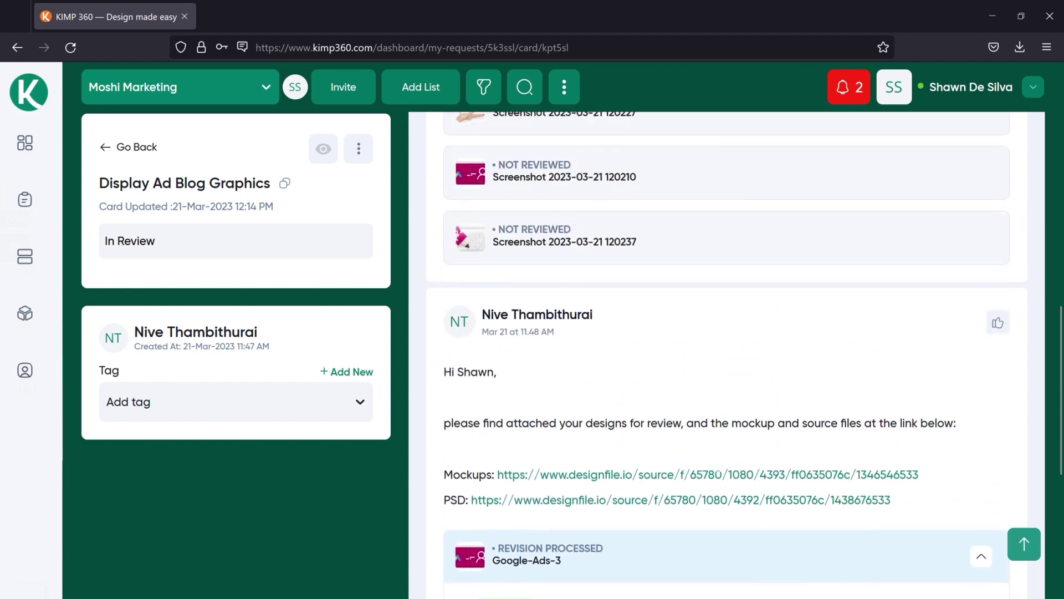
scroll(717, 472, "up", 2)
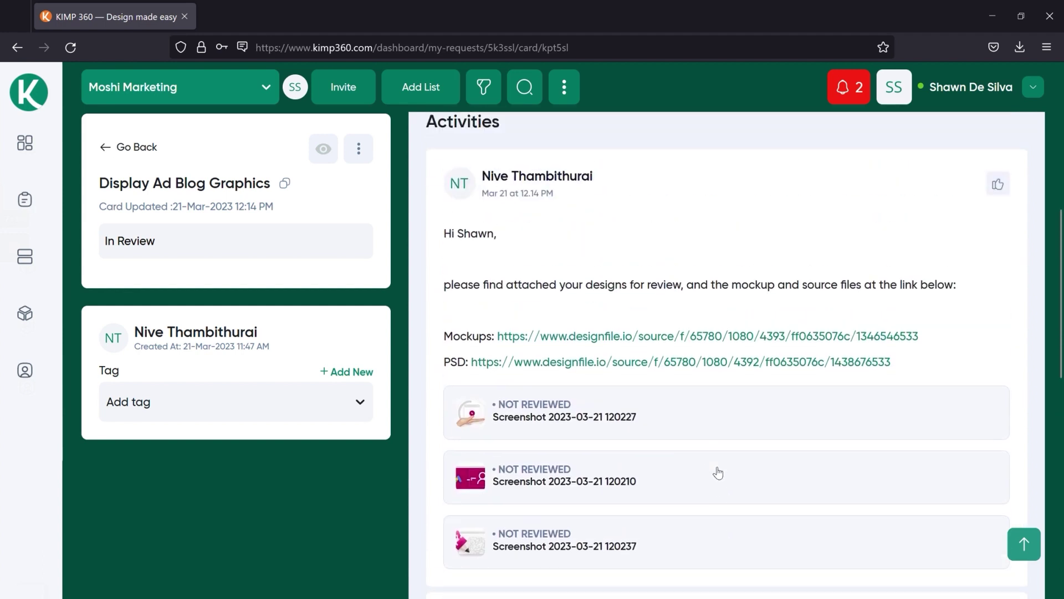
left_click(682, 440)
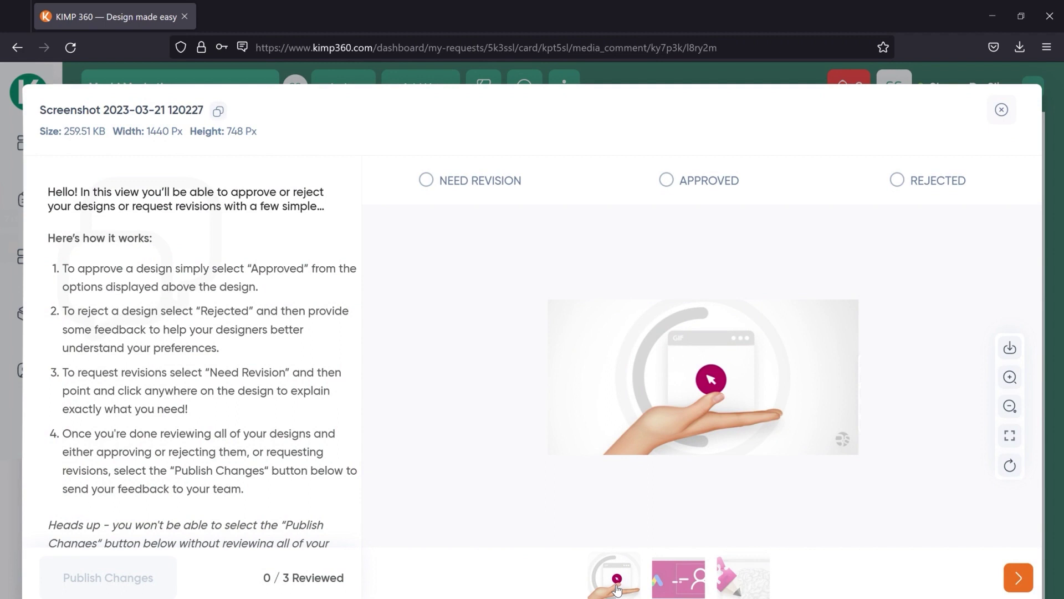
left_click(668, 581)
left_click(728, 584)
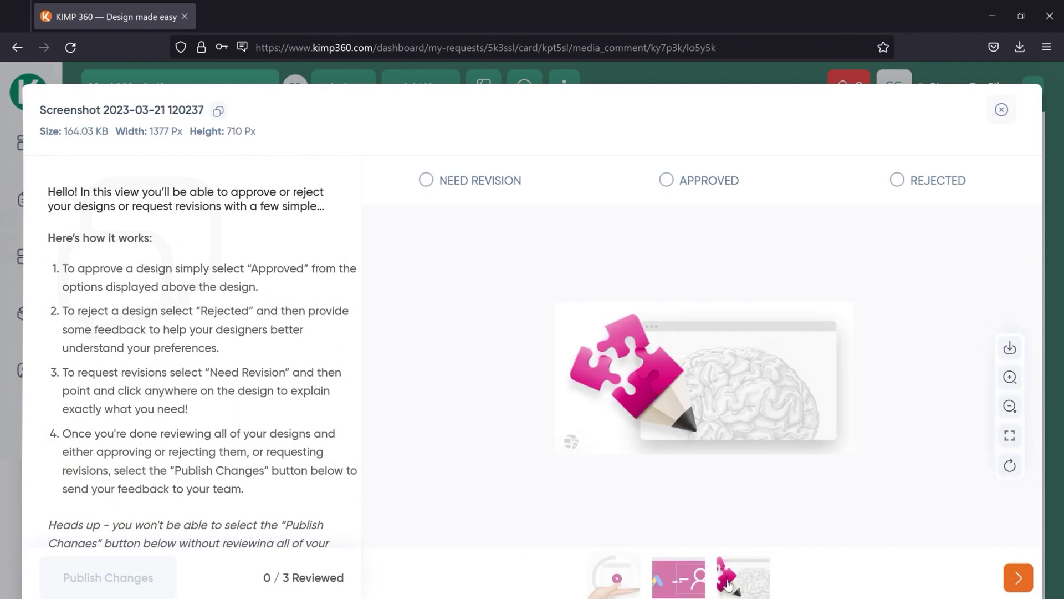
left_click(1019, 578)
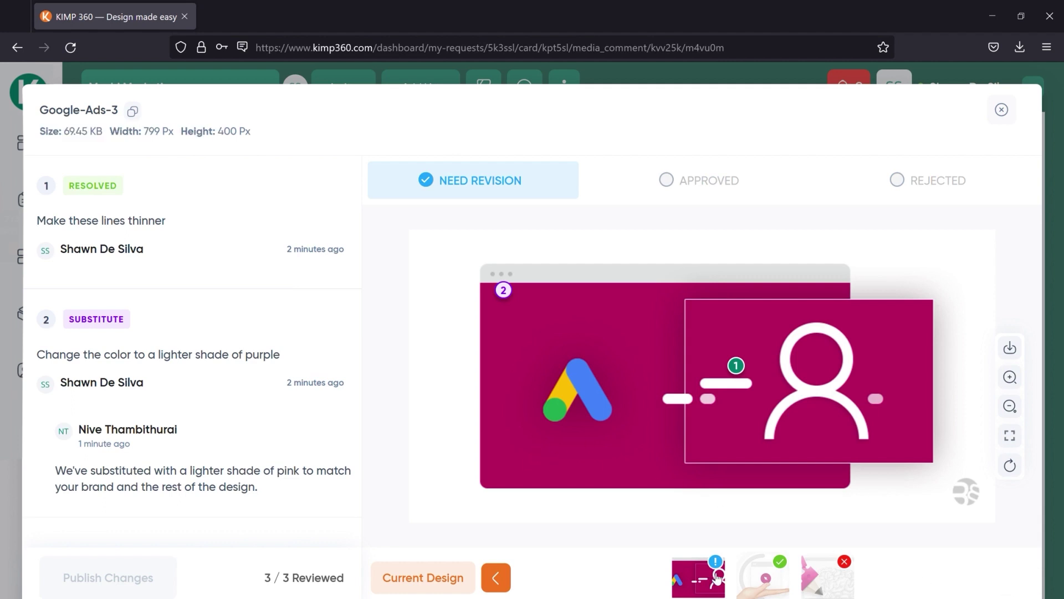
left_click(764, 579)
key("Right")
left_click(749, 579)
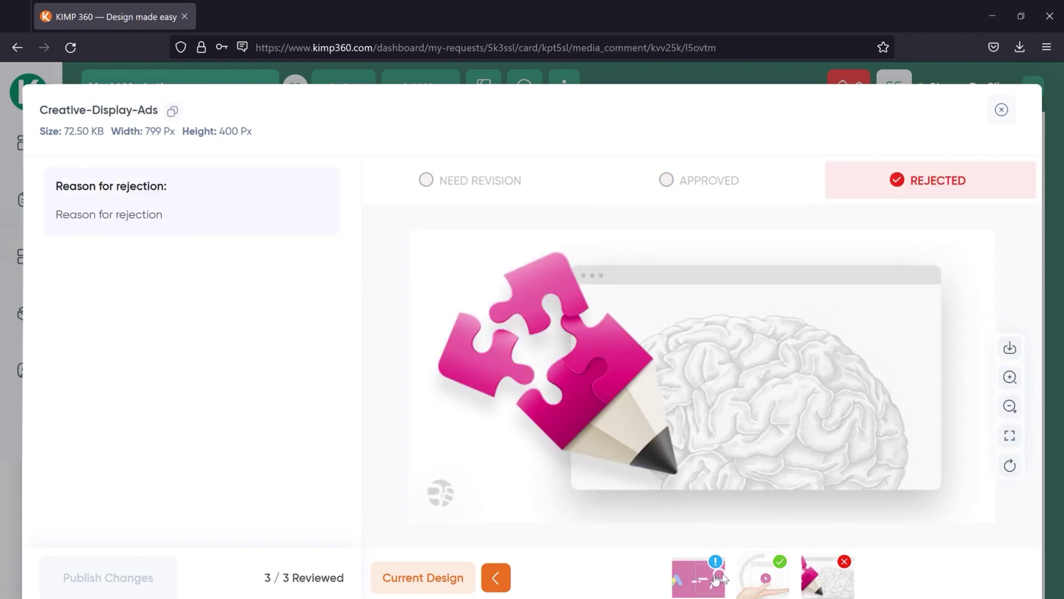
left_click(712, 579)
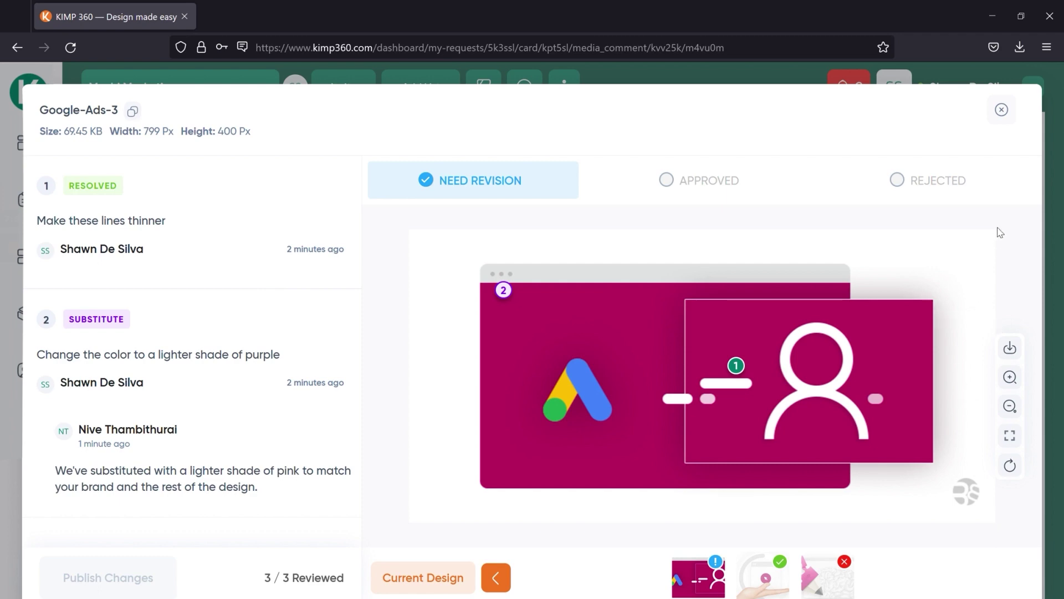
left_click(1008, 118)
scroll(801, 344, "up", 5)
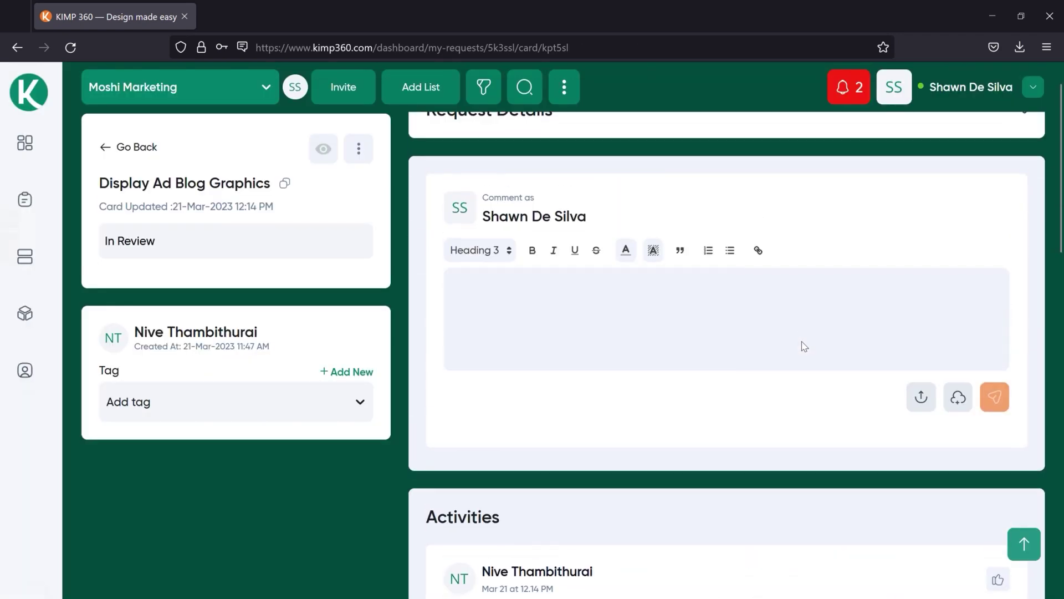
scroll(802, 341, "down", 10)
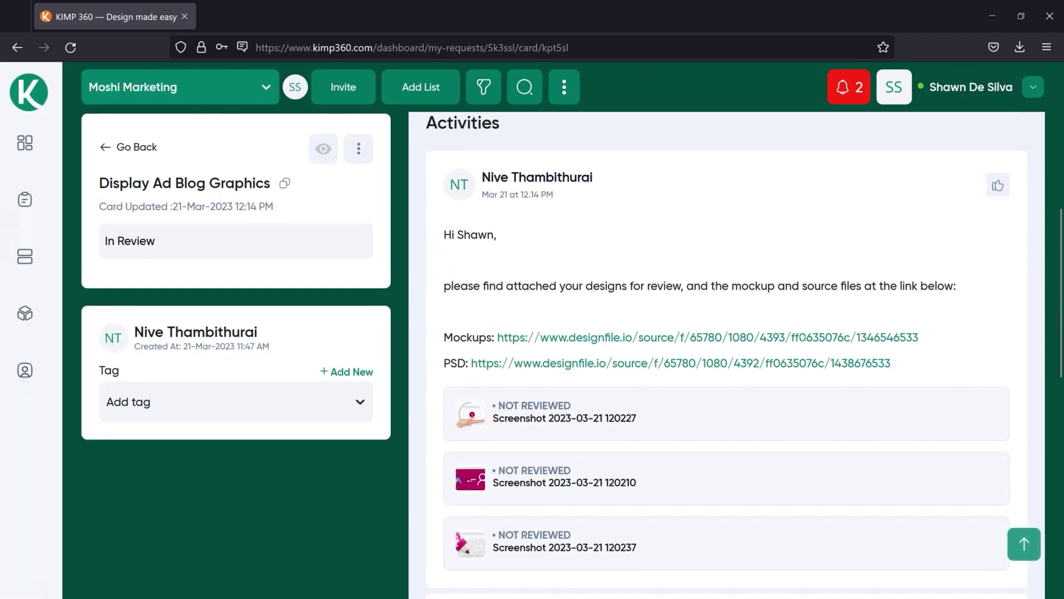
scroll(805, 343, "down", 10)
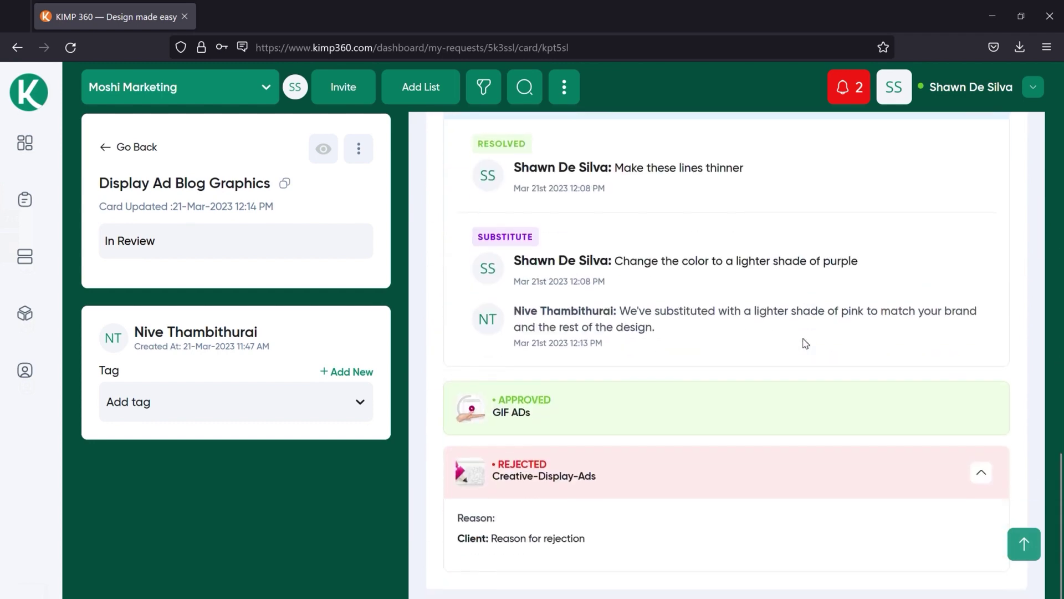